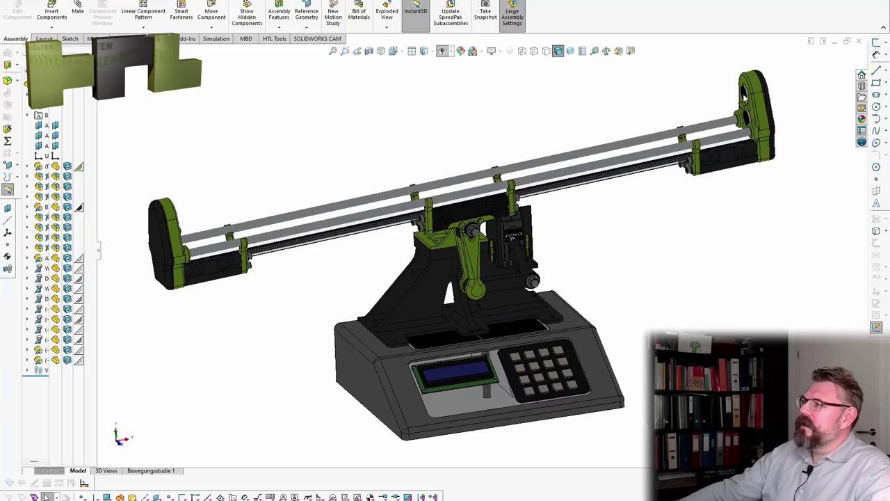
Examine the ultrasonic sensor pair in the end stop and its connection to the two rails
scroll(749, 97, down, 6)
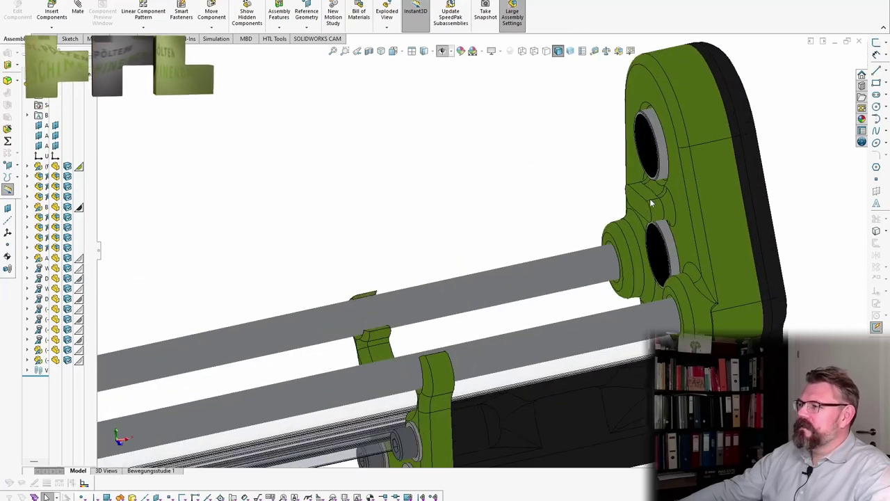
mouse_move(664, 192)
middle_down()
mouse_move(686, 167)
mouse_move(673, 180)
middle_up()
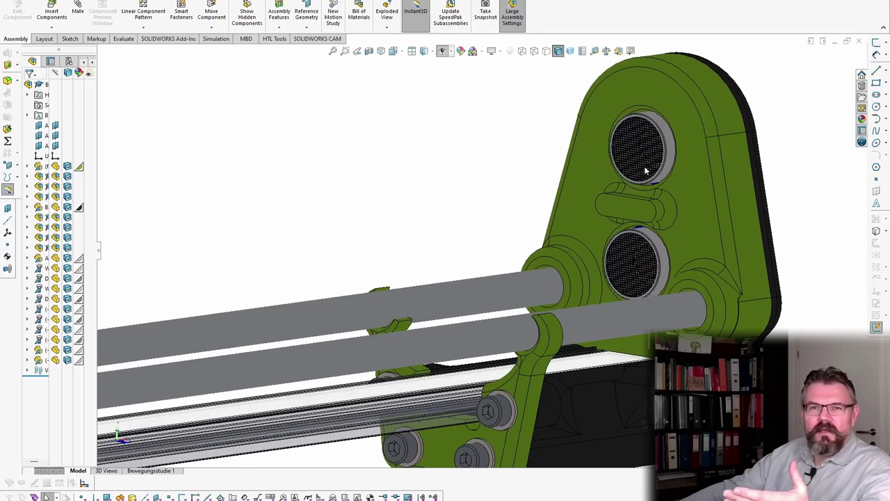
scroll(635, 218, up, 4)
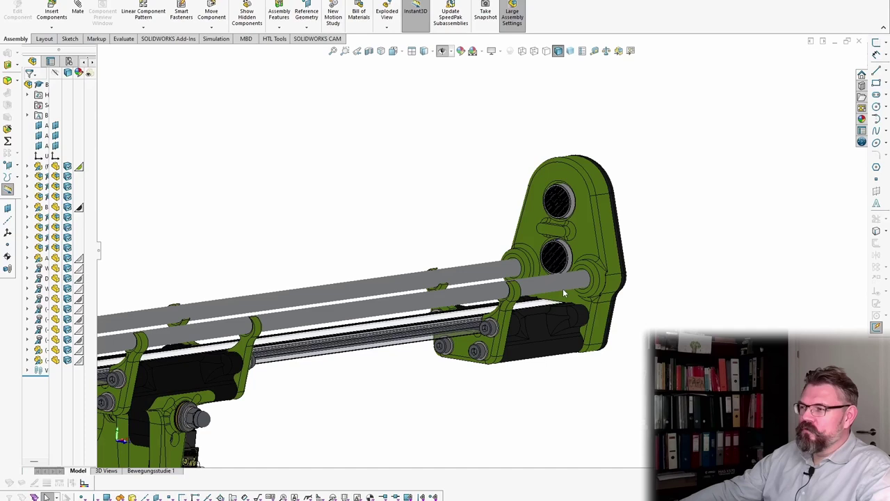
middle_drag(420, 357, 322, 381)
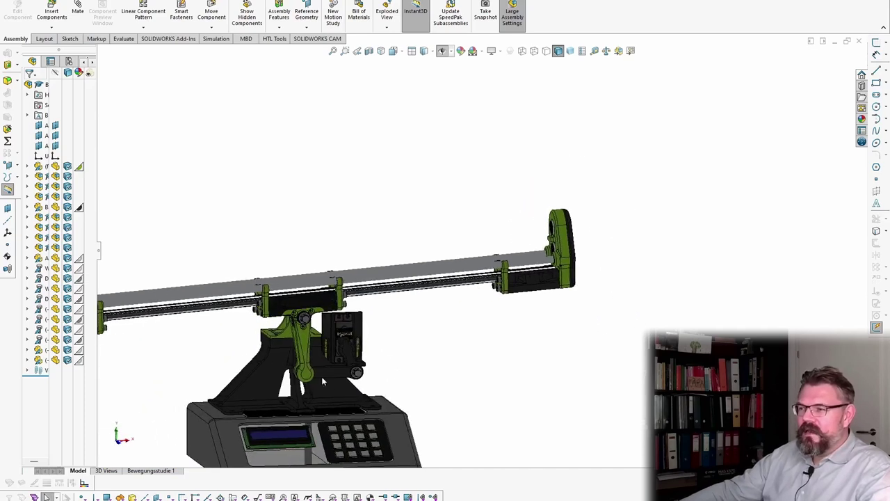
Swing the servo arm by its cap nut to tilt the balancing beam and bring it back to nearly level
drag(322, 378, 292, 377)
scroll(325, 391, down, 4)
scroll(354, 364, down, 5)
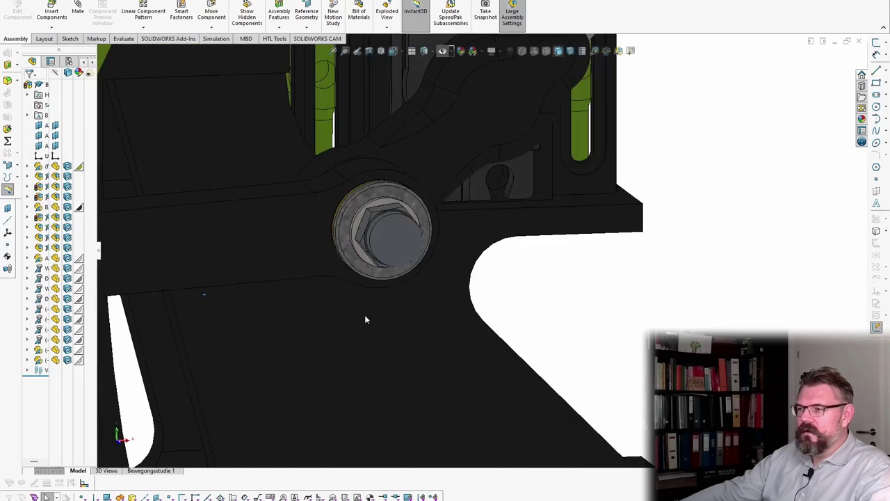
click(396, 238)
scroll(466, 240, up, 5)
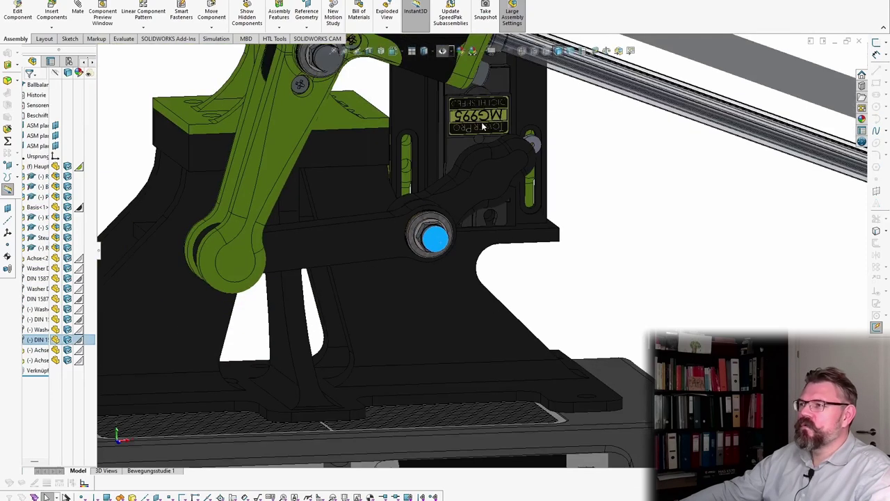
scroll(481, 122, down, 2)
drag(421, 280, 617, 200)
scroll(617, 199, up, 6)
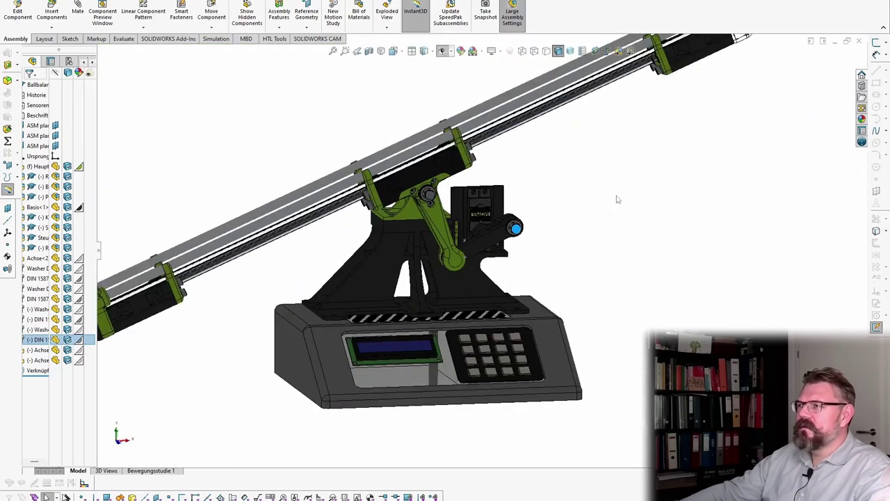
drag(518, 233, 489, 268)
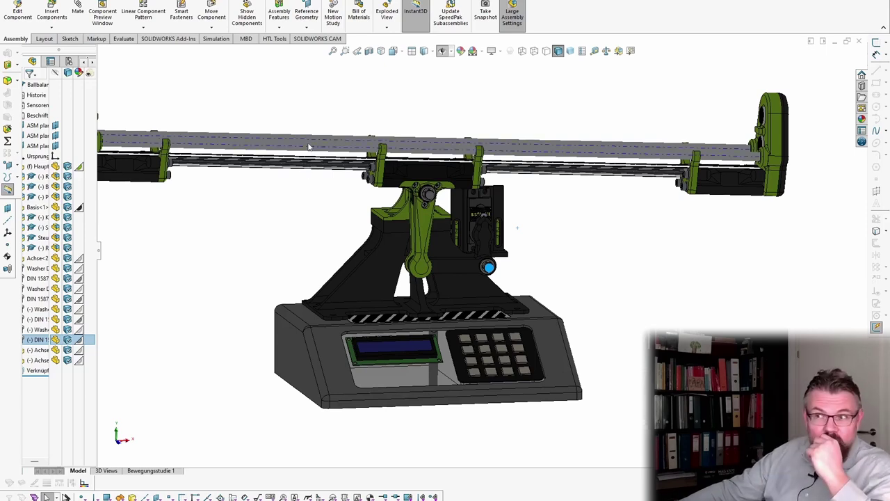
Inspect the two beam rails from above and the LCD display and keypad on the base housing
middle_drag(324, 197, 398, 255)
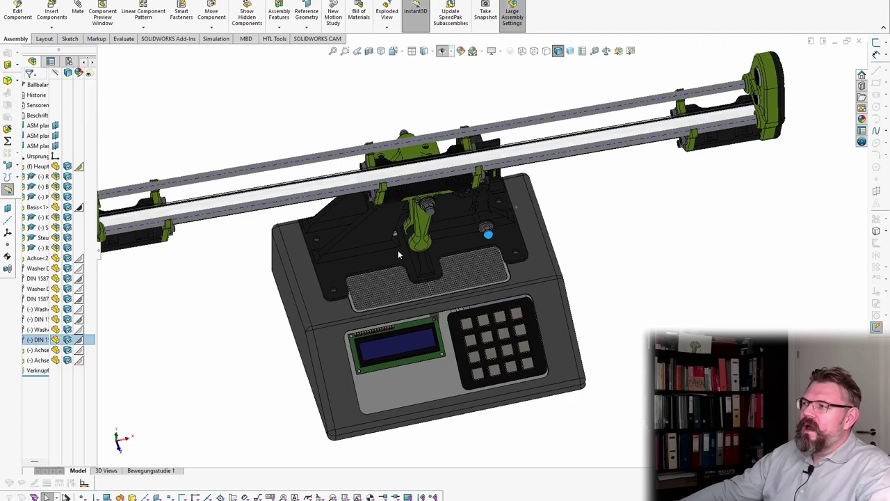
scroll(744, 135, down, 3)
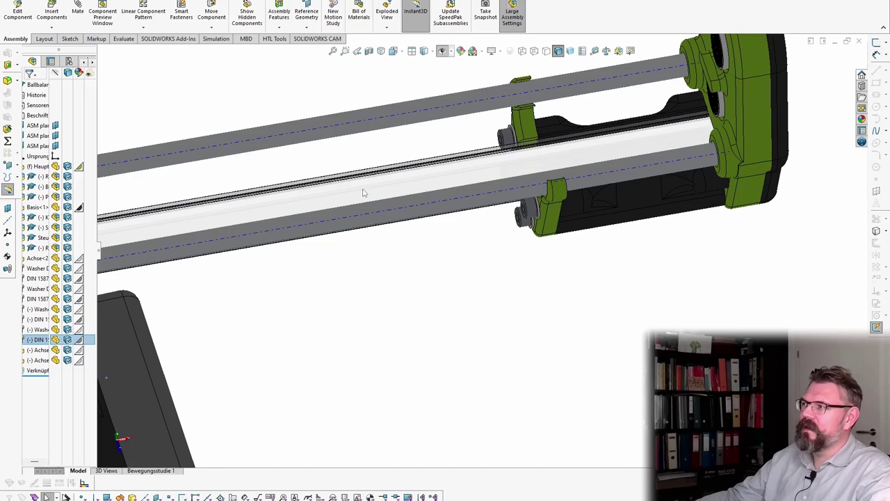
middle_drag(364, 206, 393, 204)
scroll(323, 349, up, 2)
scroll(277, 371, down, 5)
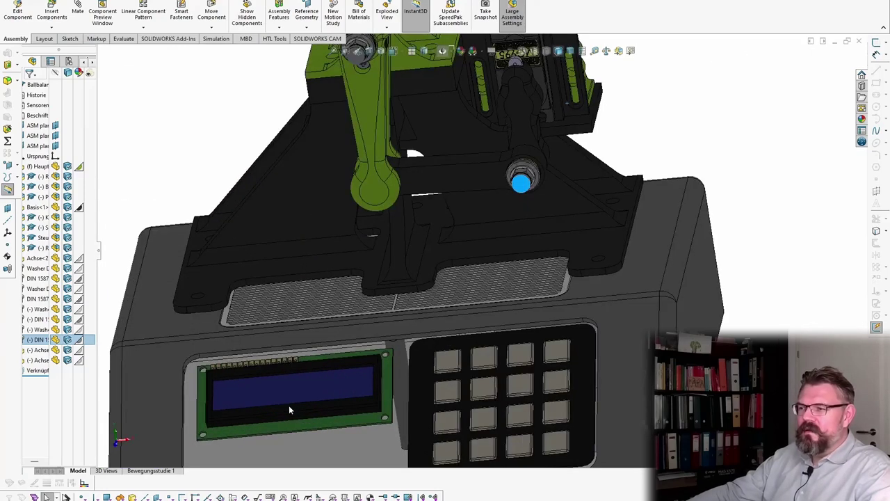
mouse_move(288, 407)
middle_down()
mouse_move(322, 376)
mouse_move(329, 324)
mouse_move(322, 415)
mouse_move(284, 444)
mouse_move(303, 409)
middle_up()
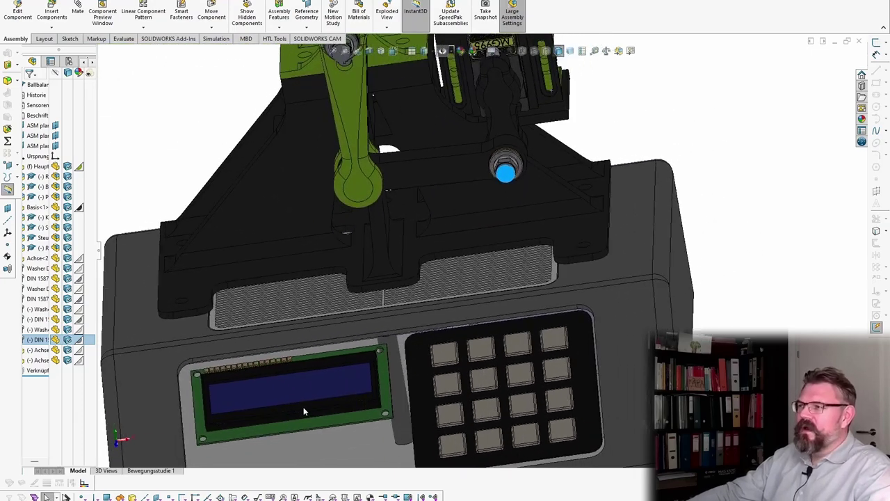
scroll(303, 409, up, 5)
Inspect the MG995 servo and the lever linkage driving the beam from several angles
middle_drag(416, 357, 531, 215)
scroll(356, 153, down, 1)
scroll(368, 156, down, 4)
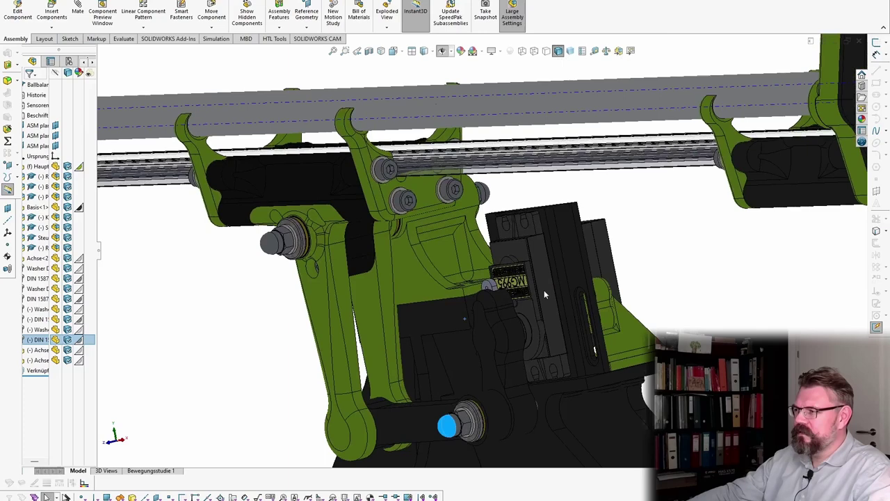
middle_drag(545, 290, 622, 318)
scroll(630, 321, up, 3)
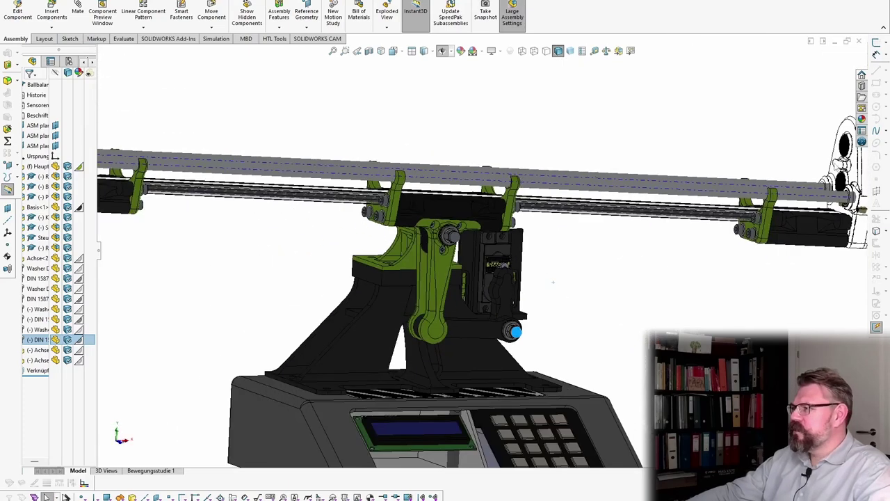
Compare the end stops at both ends of the beam, including their ultrasonic sensor openings
mouse_move(839, 165)
middle_down()
mouse_move(807, 160)
mouse_move(842, 167)
middle_up()
scroll(841, 166, up, 2)
scroll(773, 171, down, 5)
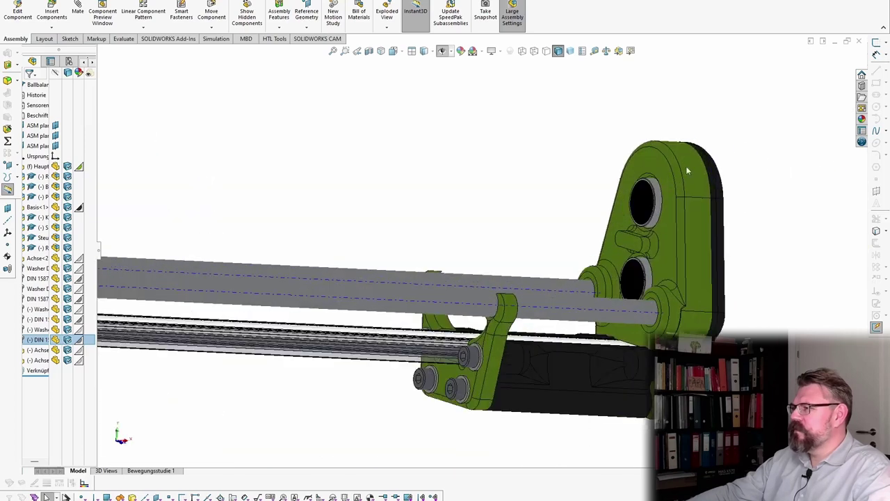
click(631, 208)
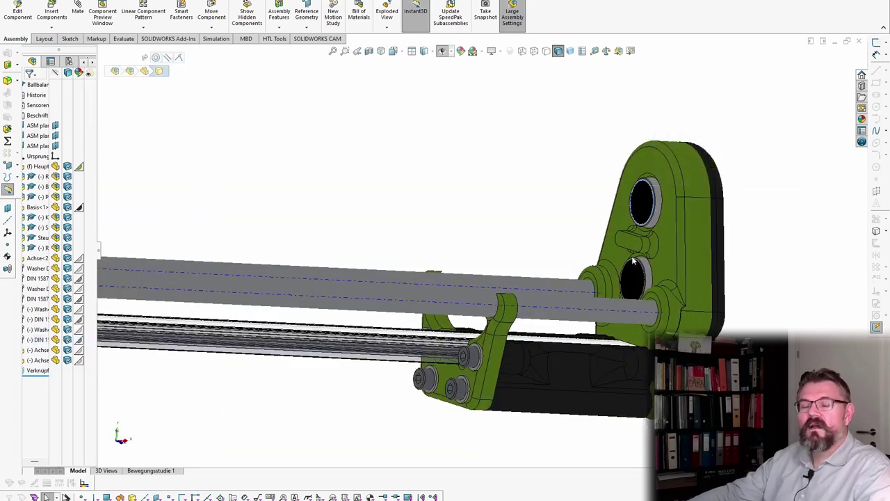
middle_drag(615, 286, 313, 306)
scroll(310, 310, up, 6)
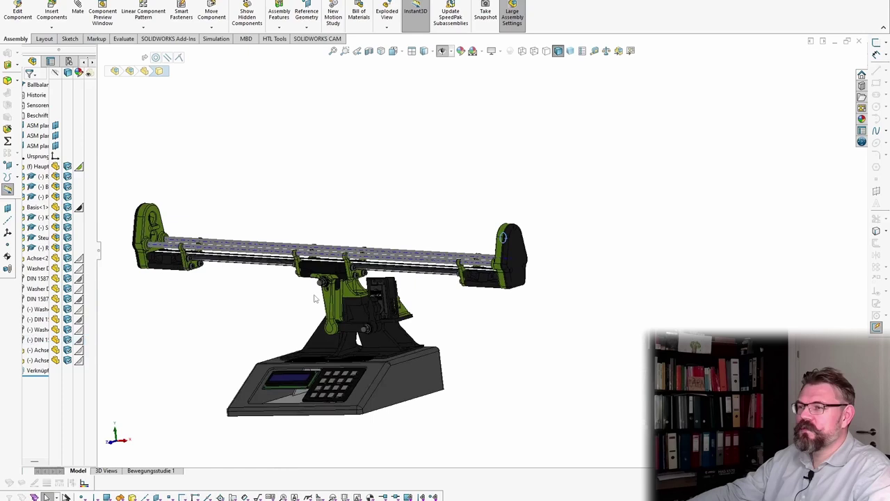
scroll(366, 307, down, 5)
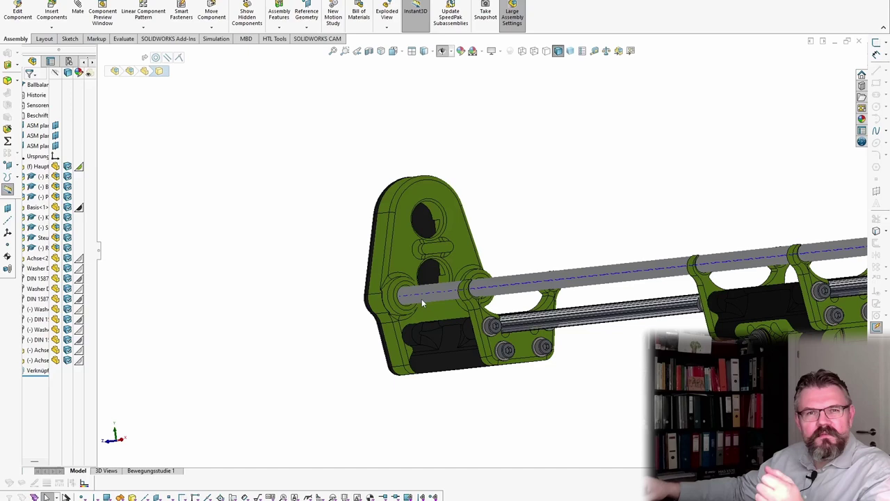
Hide the black cover on the outer face of the end stop
middle_drag(422, 298, 523, 372)
scroll(525, 371, up, 3)
scroll(628, 237, down, 6)
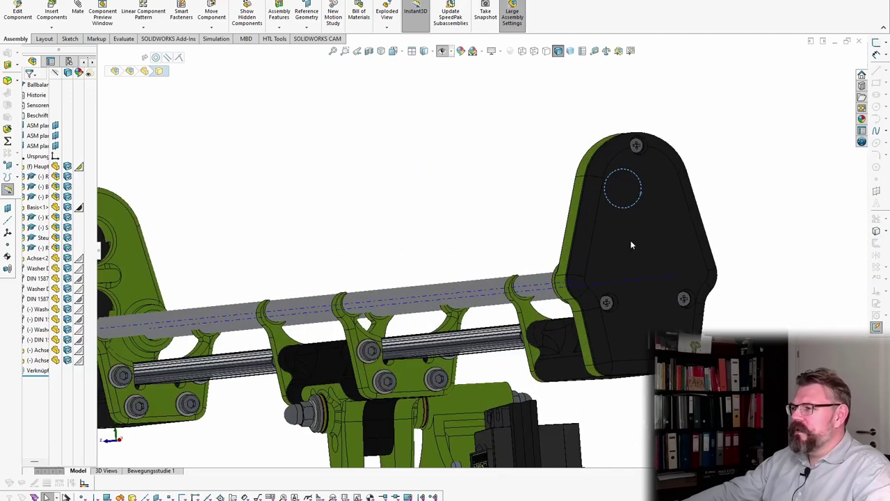
click(630, 237)
right_click(624, 225)
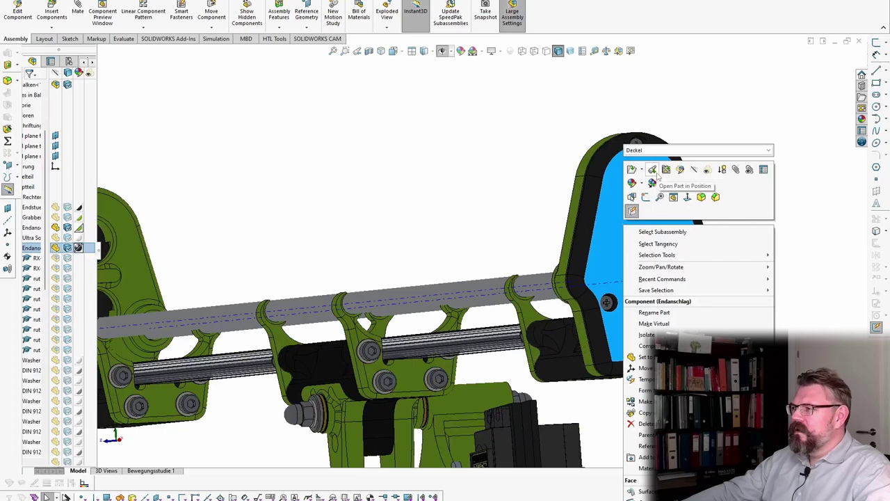
click(694, 170)
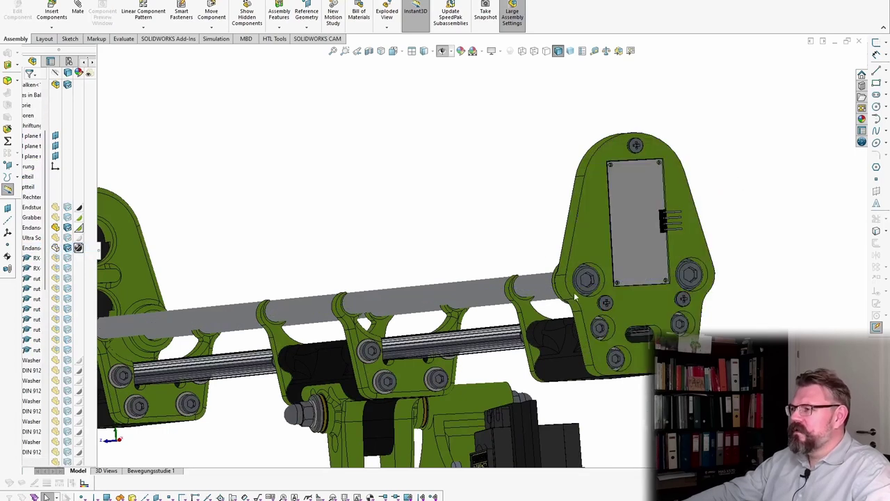
Examine the uncovered sensor board, screw connections and cable slot, and the rail entering the end stop
middle_drag(577, 297, 557, 348)
scroll(647, 215, down, 6)
scroll(634, 220, up, 4)
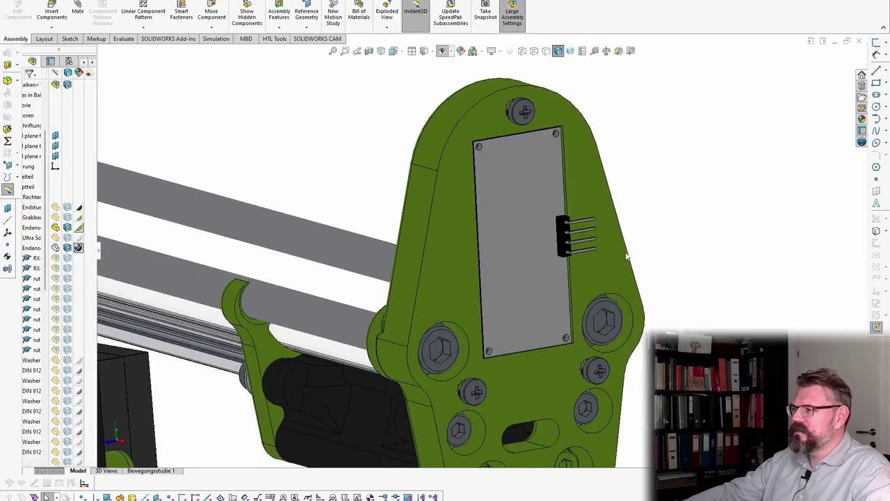
mouse_move(510, 395)
middle_down()
mouse_move(503, 362)
mouse_move(542, 351)
mouse_move(508, 376)
mouse_move(535, 386)
mouse_move(508, 394)
mouse_move(508, 375)
mouse_move(529, 403)
mouse_move(511, 411)
middle_up()
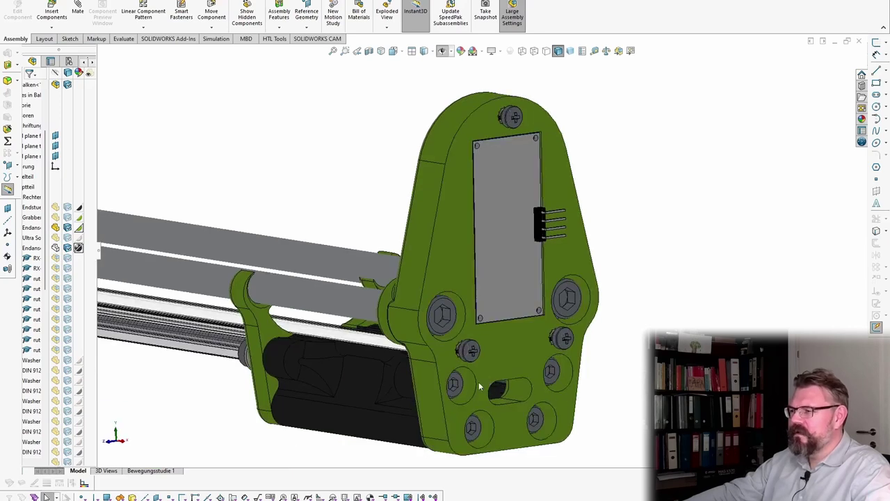
mouse_move(496, 362)
middle_down()
mouse_move(484, 365)
mouse_move(496, 356)
middle_up()
click(320, 318)
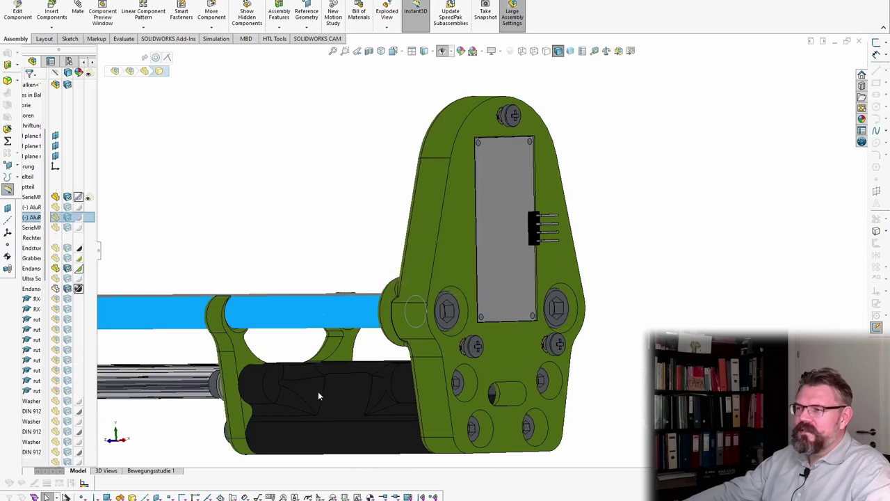
middle_drag(308, 405, 306, 427)
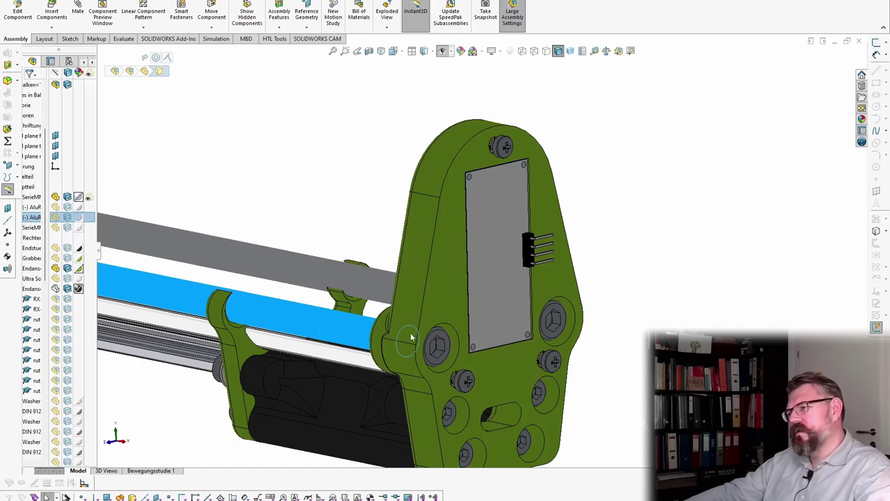
middle_drag(439, 352, 318, 311)
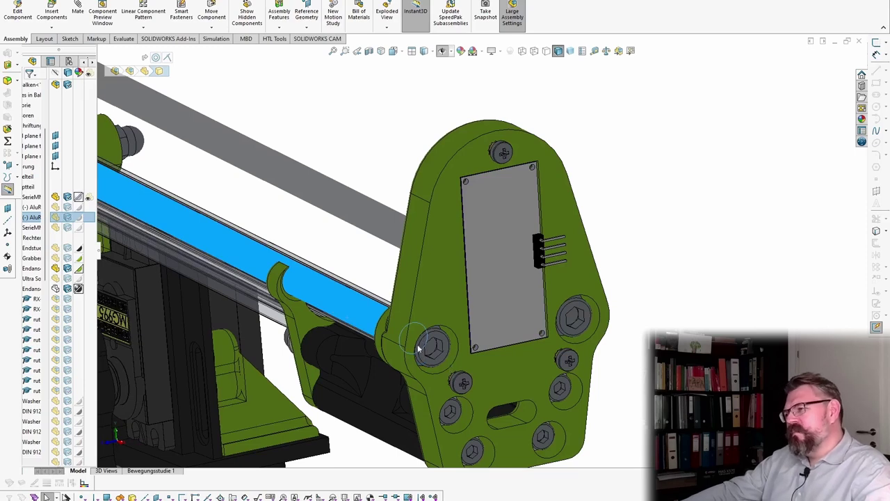
Examine the rail sockets in the end stop and the profile channel running between the two rails
scroll(437, 363, up, 6)
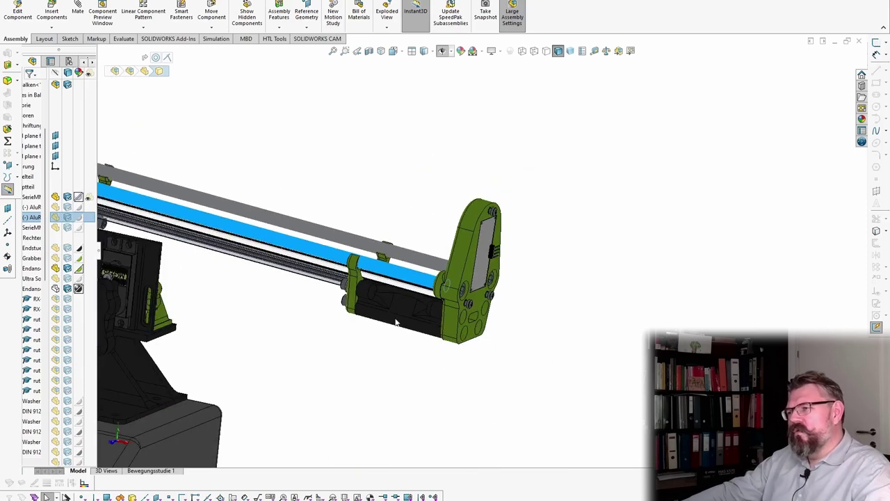
middle_drag(396, 322, 555, 365)
scroll(421, 287, down, 5)
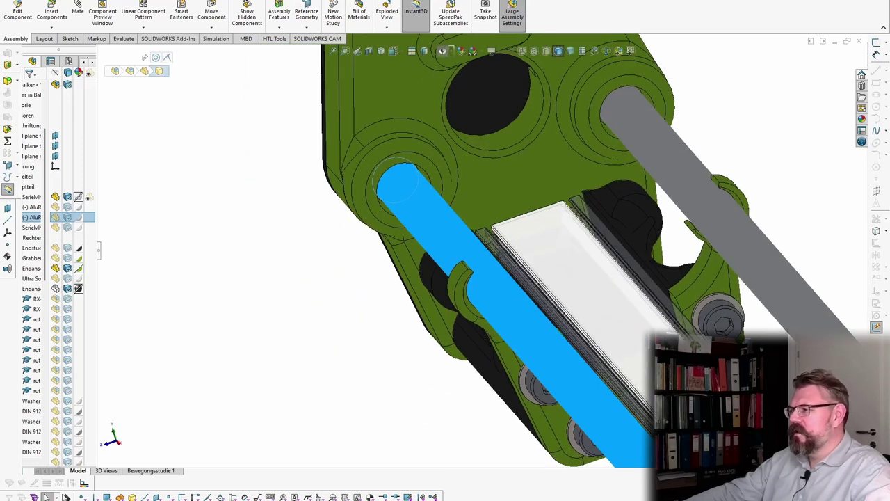
click(626, 259)
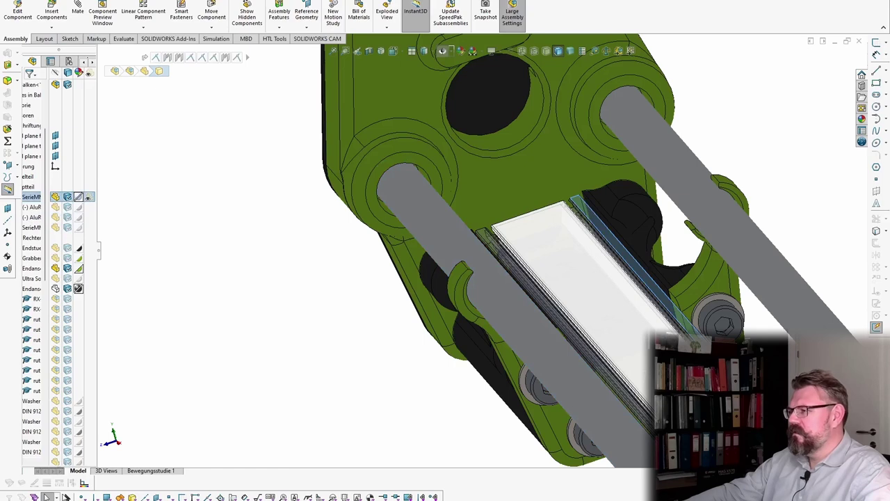
key(Escape)
middle_drag(556, 313, 550, 229)
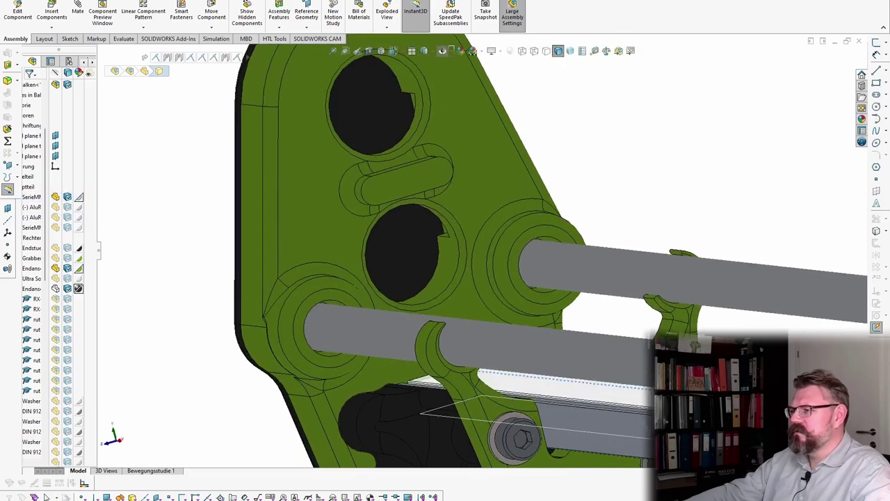
scroll(481, 256, up, 7)
scroll(827, 331, down, 4)
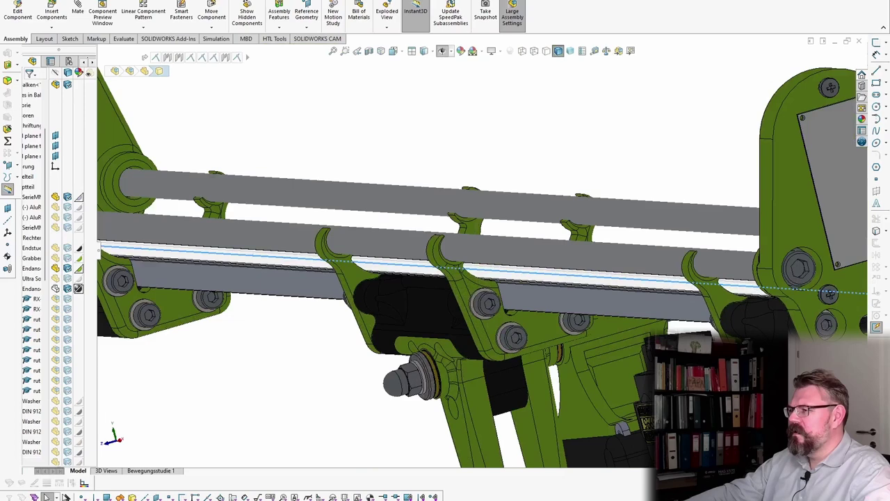
Examine the underside of the central beam mount and select the faces of its opening between the green arms
middle_drag(529, 445, 518, 328)
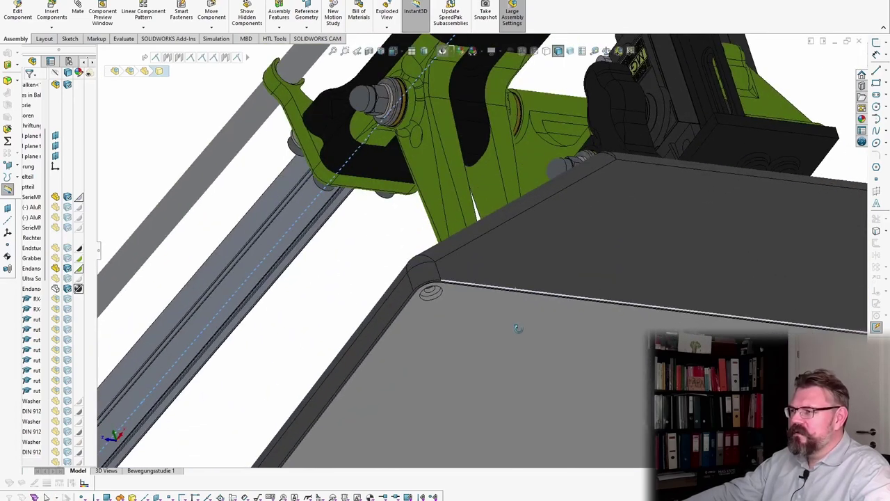
scroll(487, 117, down, 5)
scroll(392, 104, up, 5)
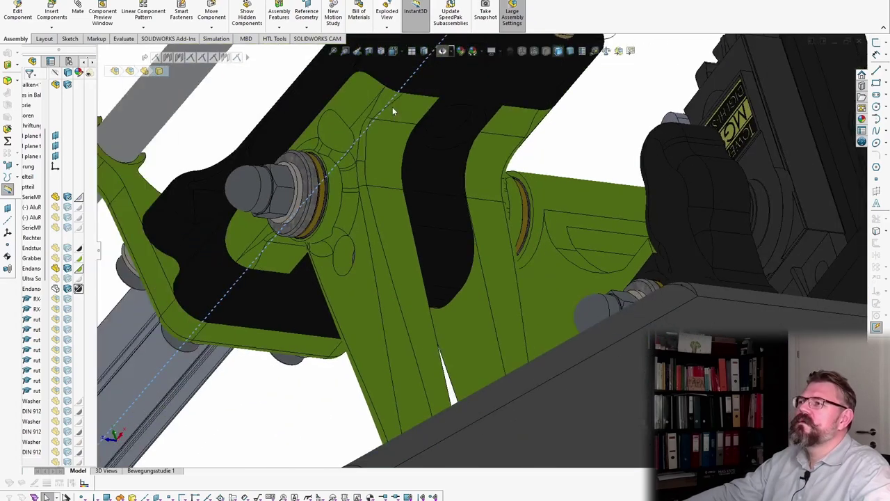
scroll(418, 118, down, 5)
click(494, 240)
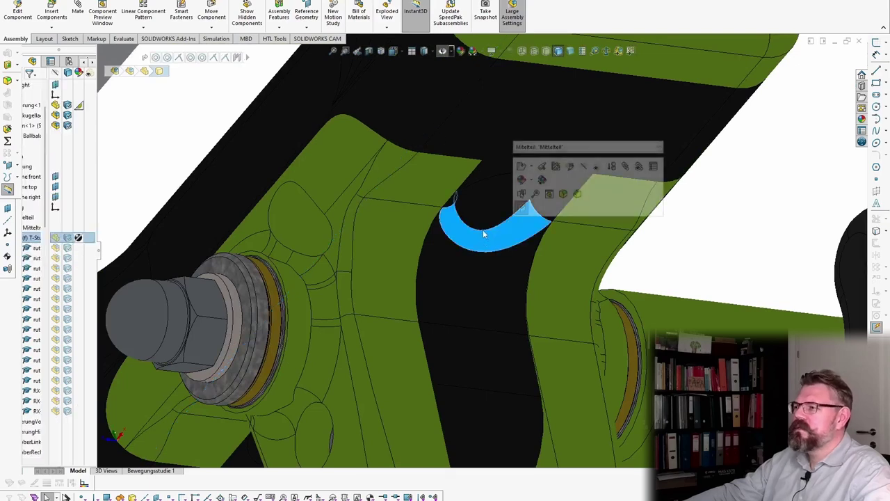
click(488, 208)
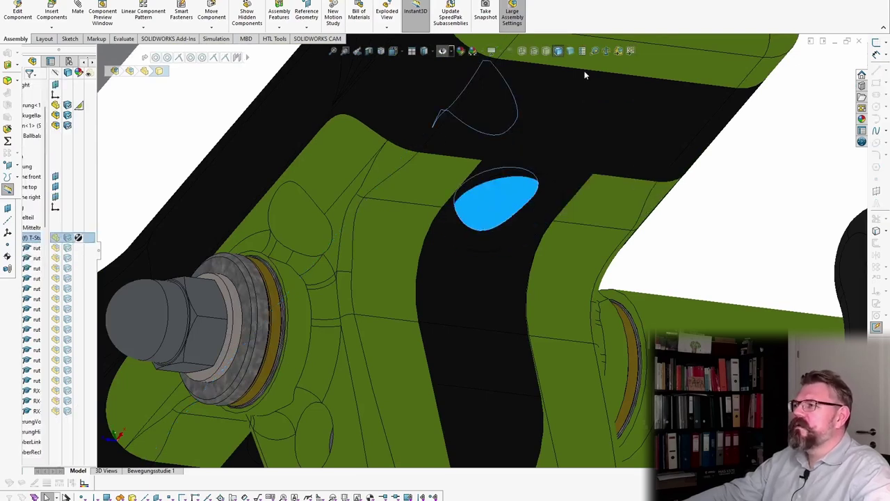
Switch the display to hidden lines removed and examine the beam mount, linkage arms, servo and base
click(550, 54)
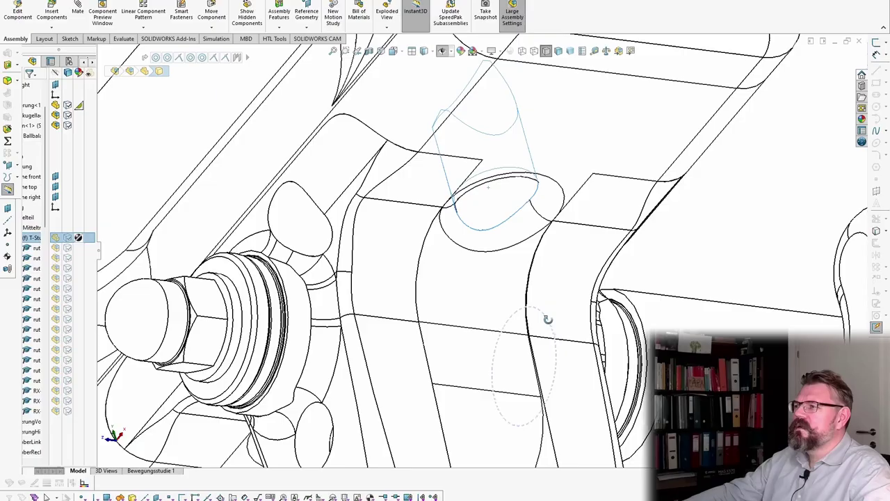
middle_drag(548, 319, 629, 410)
scroll(593, 317, up, 3)
middle_drag(369, 223, 370, 212)
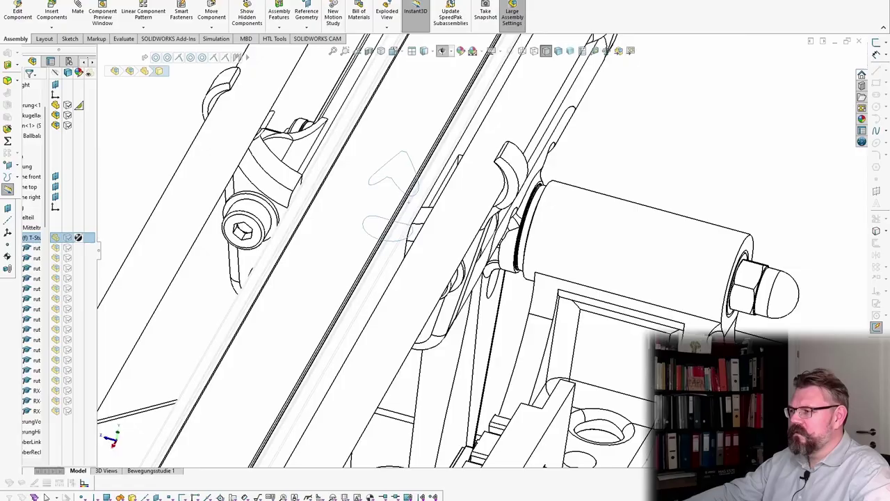
scroll(409, 202, up, 6)
scroll(510, 405, down, 3)
middle_drag(510, 405, 482, 341)
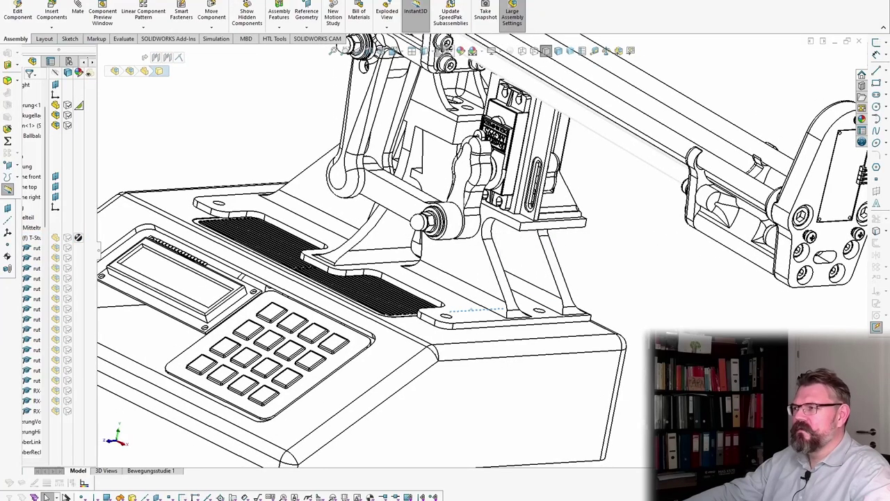
middle_drag(557, 369, 606, 389)
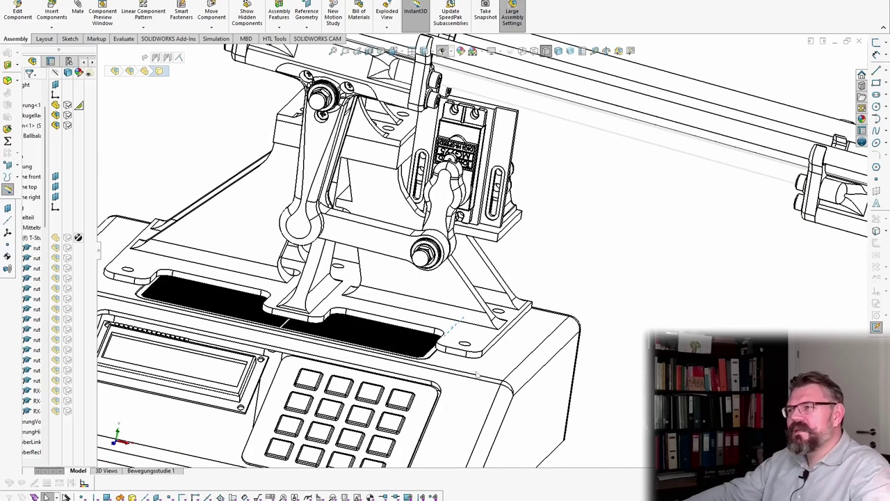
middle_drag(463, 347, 422, 308)
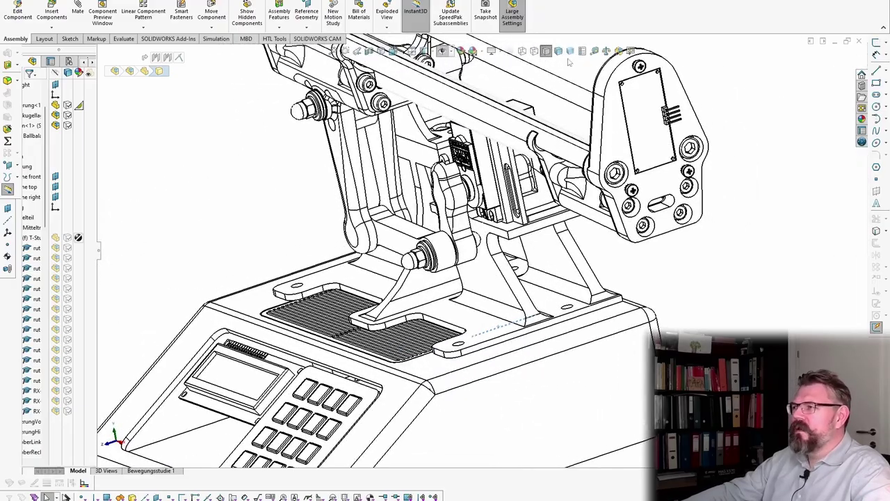
Switch the display to hidden lines visible and examine the bearings inside the joint between connecting rod and servo lever
click(532, 53)
scroll(428, 306, down, 10)
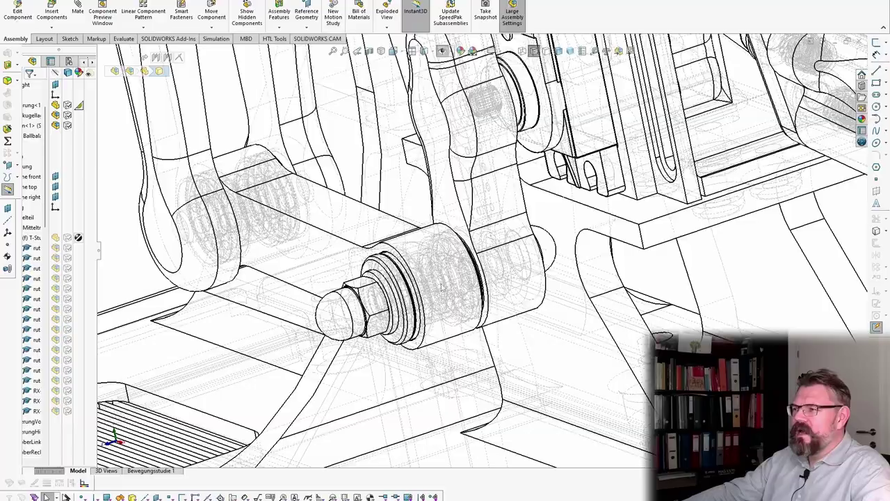
middle_drag(428, 307, 466, 320)
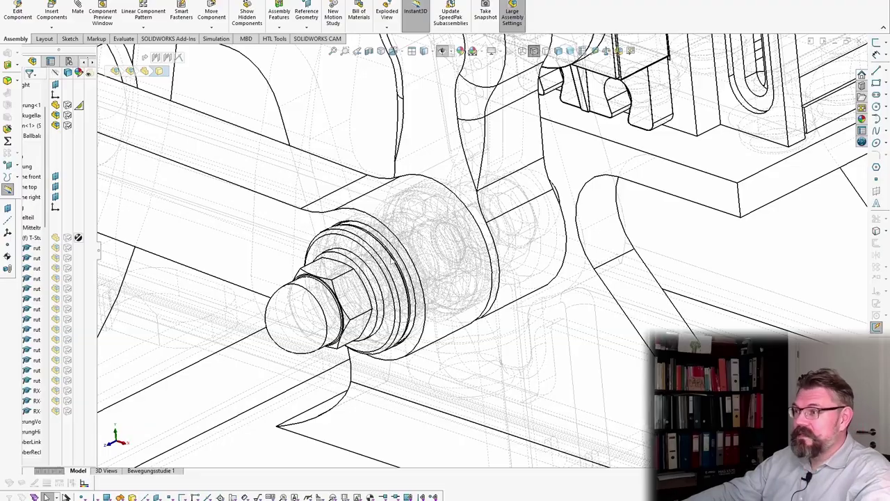
middle_drag(445, 265, 339, 294)
scroll(411, 285, up, 4)
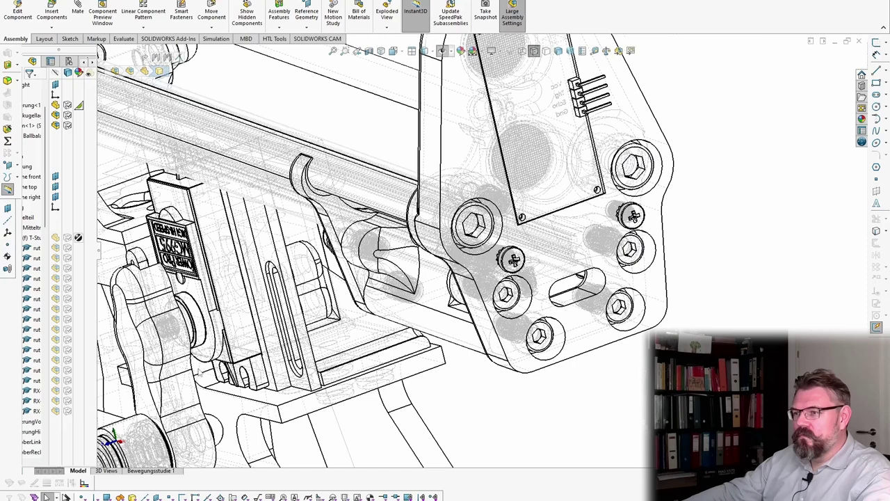
scroll(185, 370, up, 2)
scroll(203, 400, down, 5)
scroll(313, 338, down, 2)
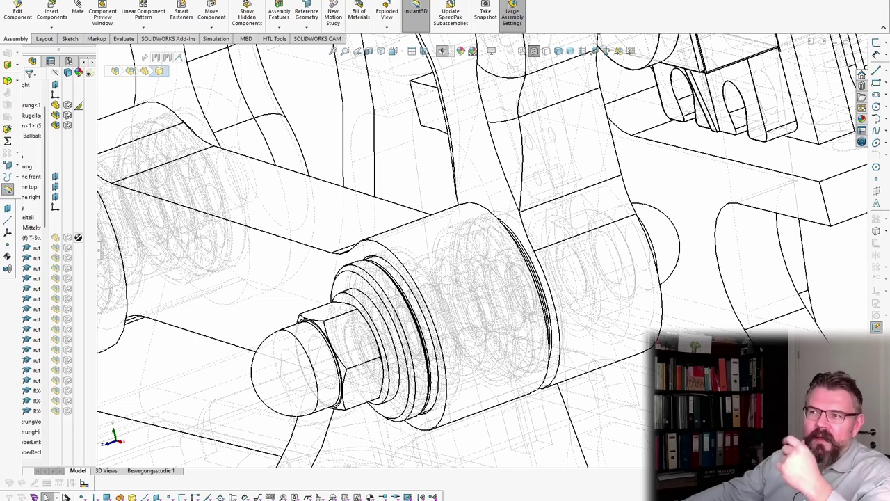
scroll(316, 320, down, 1)
middle_drag(320, 322, 408, 213)
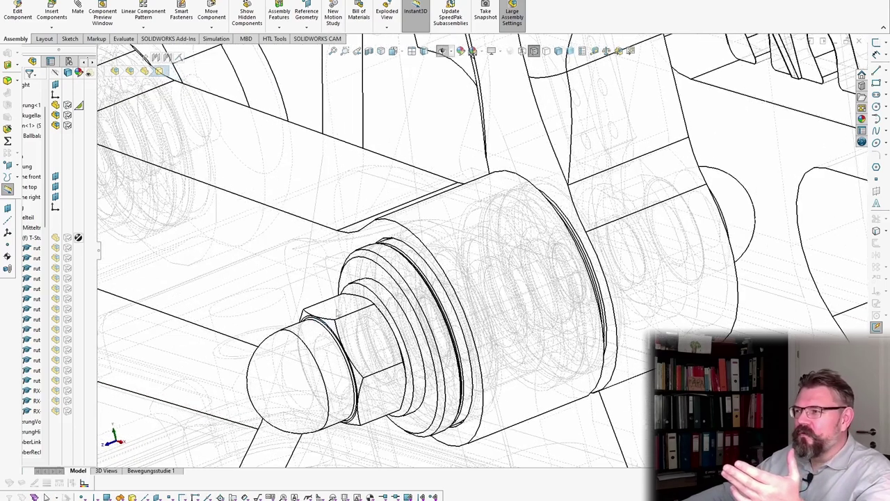
Hide the connecting rod (Pleuel) that joins the servo lever to the long arm
click(433, 210)
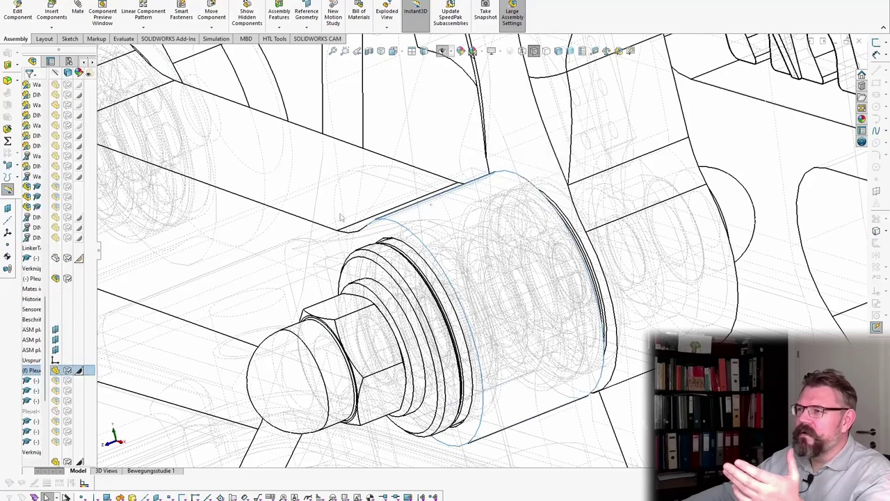
right_click(308, 165)
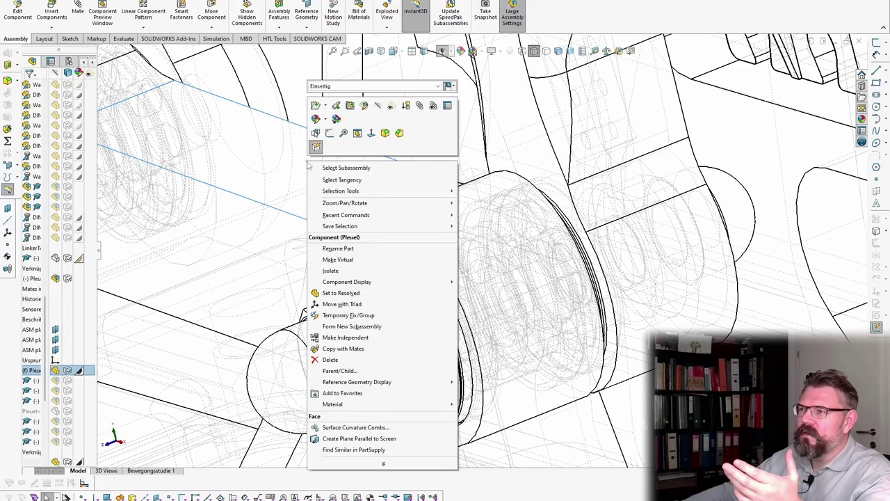
click(377, 105)
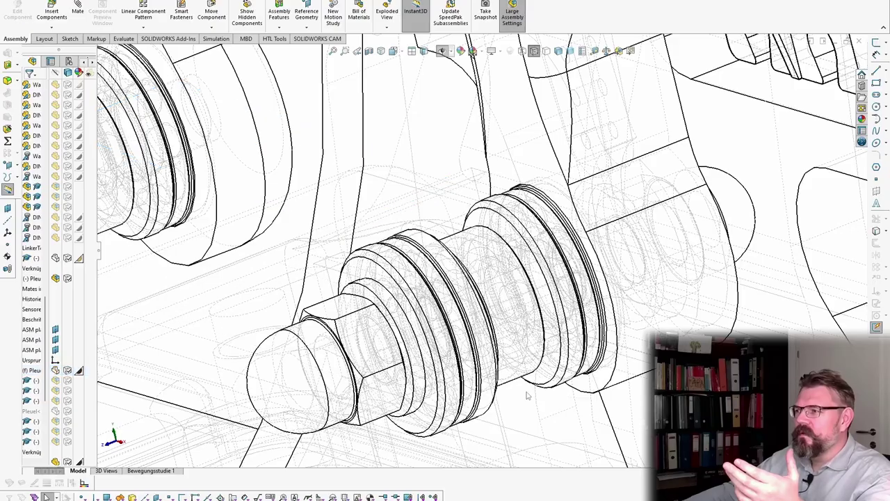
Examine the exposed bearings and washers on the servo lever's pin and at the lower end of the long arm
mouse_move(525, 392)
middle_down()
mouse_move(511, 396)
mouse_move(519, 402)
middle_up()
scroll(378, 321, down, 6)
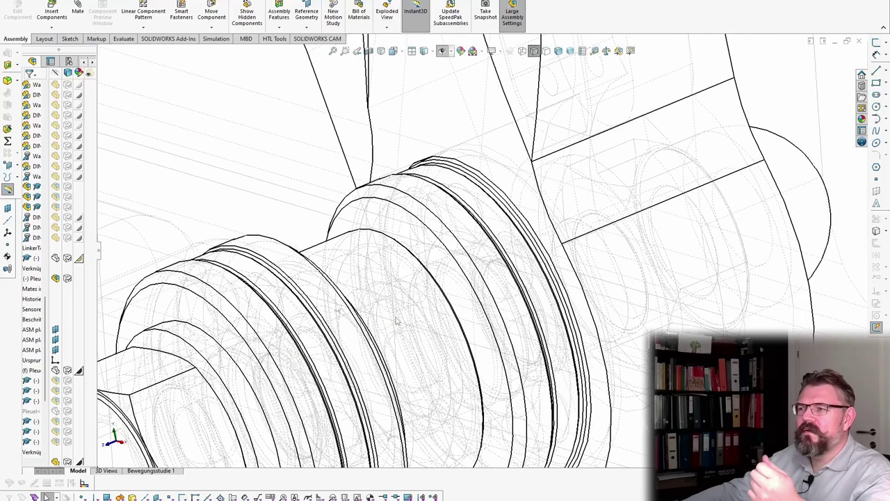
scroll(399, 327, up, 8)
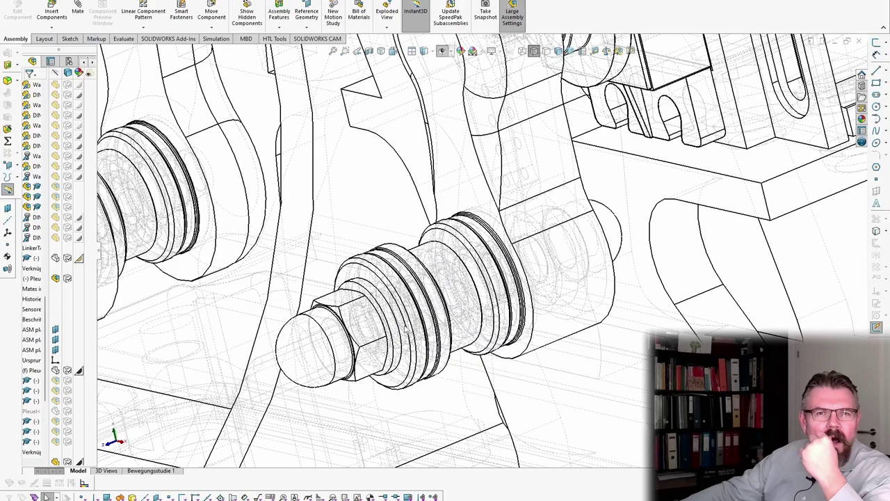
scroll(406, 335, up, 3)
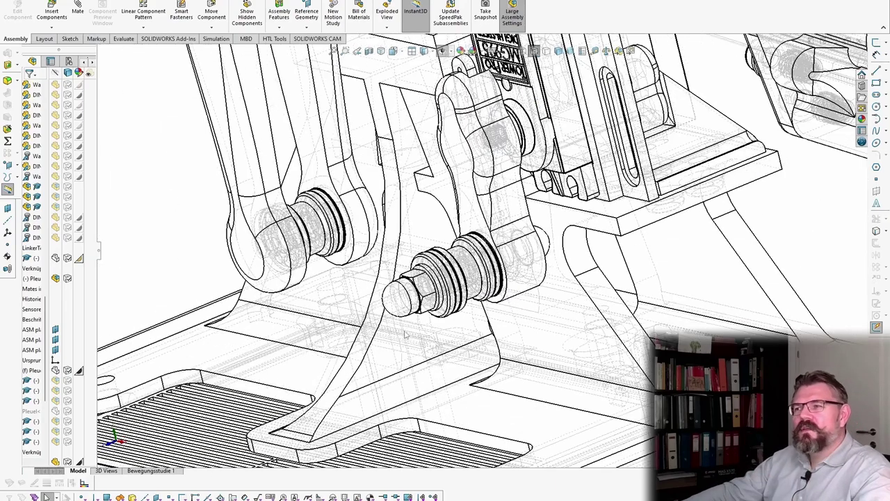
middle_drag(367, 270, 382, 278)
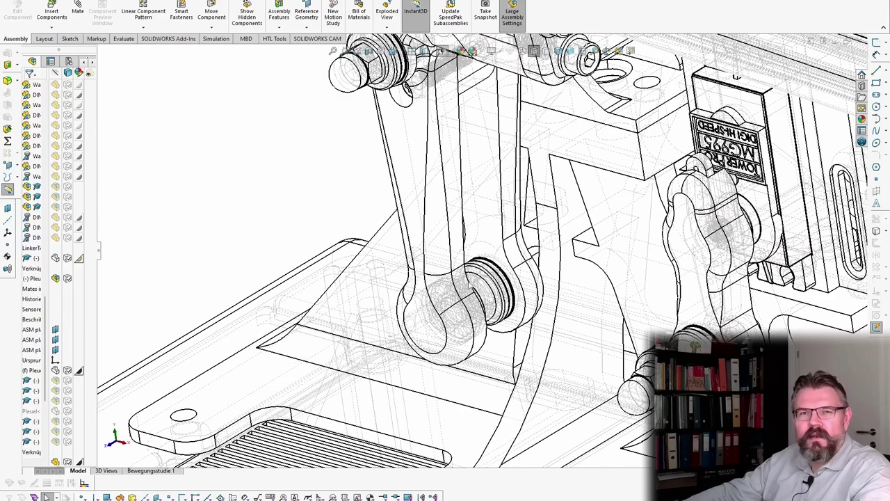
mouse_move(452, 246)
middle_down()
mouse_move(429, 240)
mouse_move(453, 236)
middle_up()
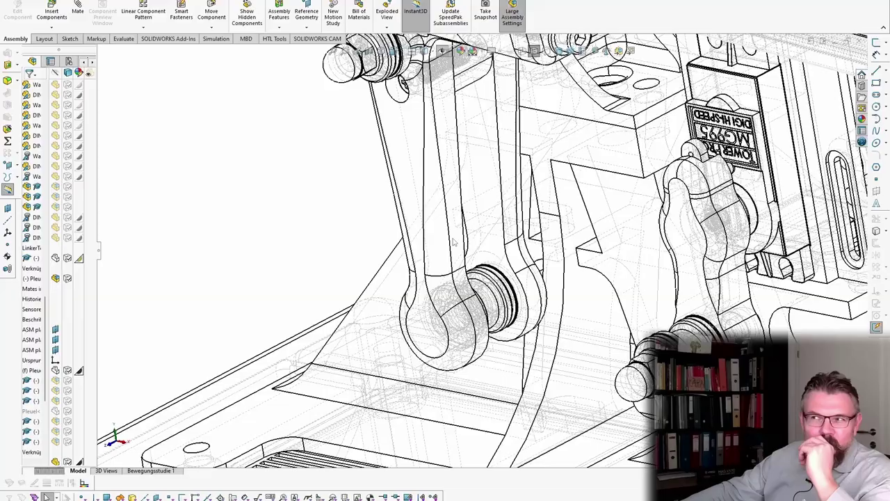
Examine the beam's upper pivot joint, including its bearings, axle hardware and the threaded parts inside the support
scroll(462, 205, up, 3)
scroll(438, 105, down, 4)
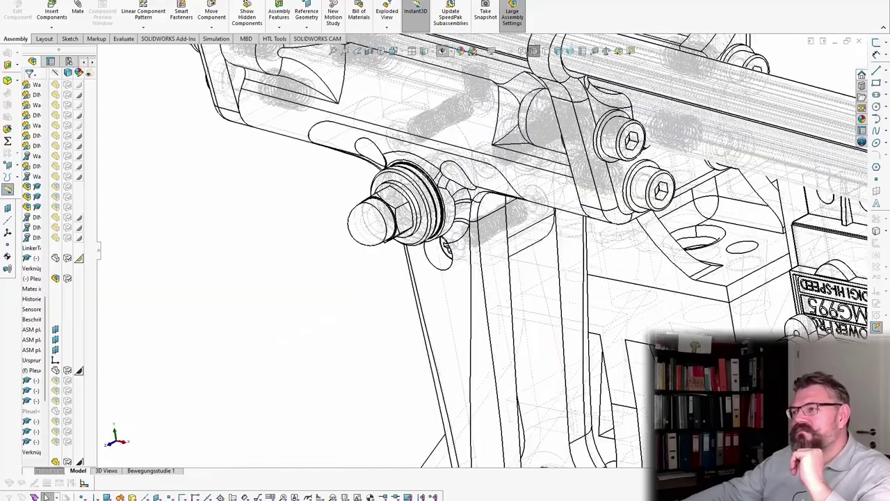
scroll(446, 215, down, 2)
middle_drag(451, 259, 449, 189)
scroll(606, 144, down, 3)
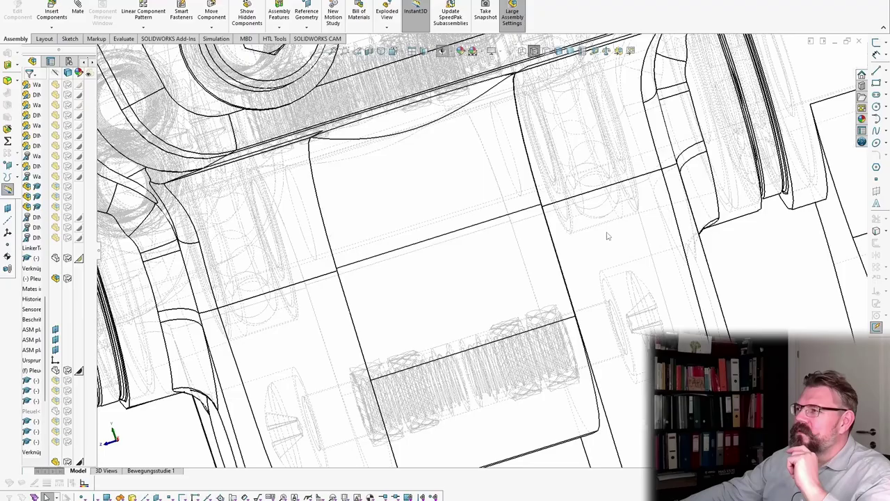
middle_drag(607, 236, 619, 218)
middle_drag(292, 288, 241, 298)
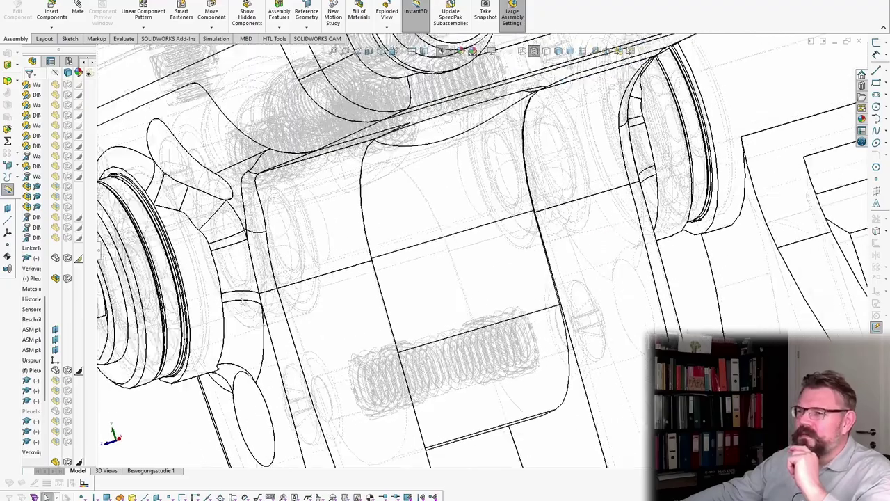
scroll(614, 239, up, 4)
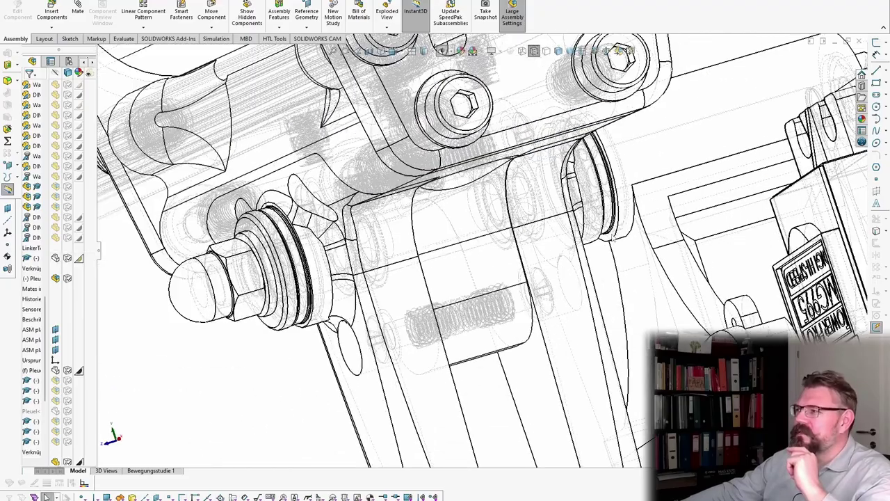
Examine the central beam mount from the front, with its internal screws and inserts, and its place along the beam
middle_drag(614, 239, 630, 338)
scroll(630, 338, up, 2)
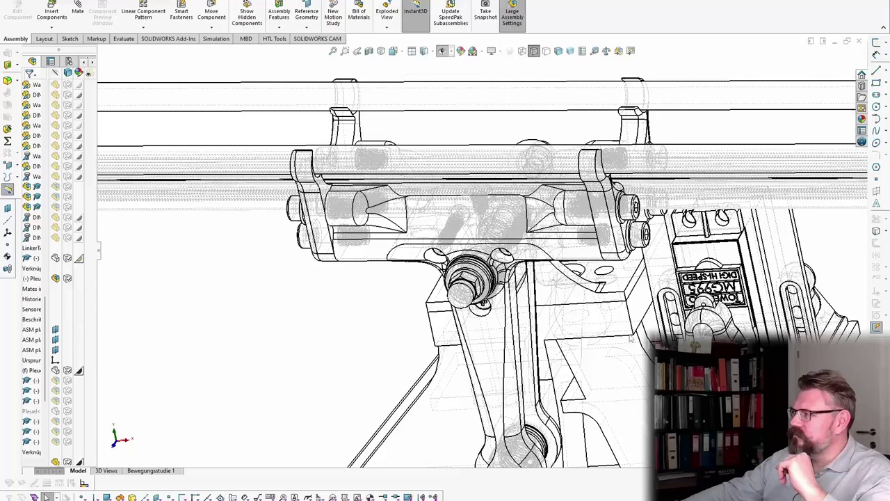
scroll(630, 338, up, 6)
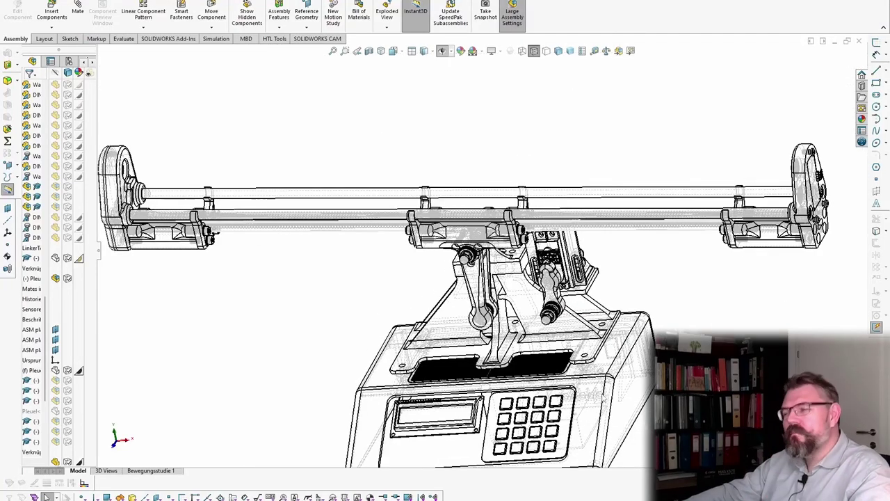
scroll(420, 258, down, 4)
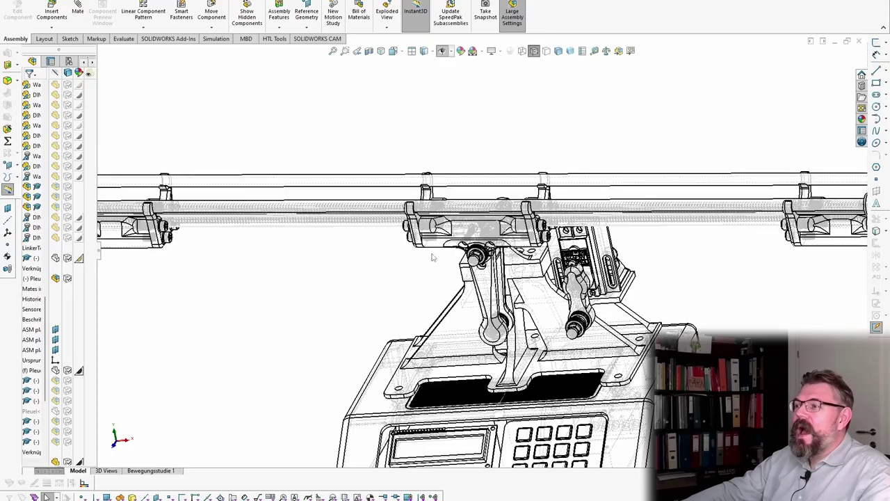
scroll(505, 250, down, 3)
middle_drag(546, 257, 487, 249)
scroll(486, 248, up, 6)
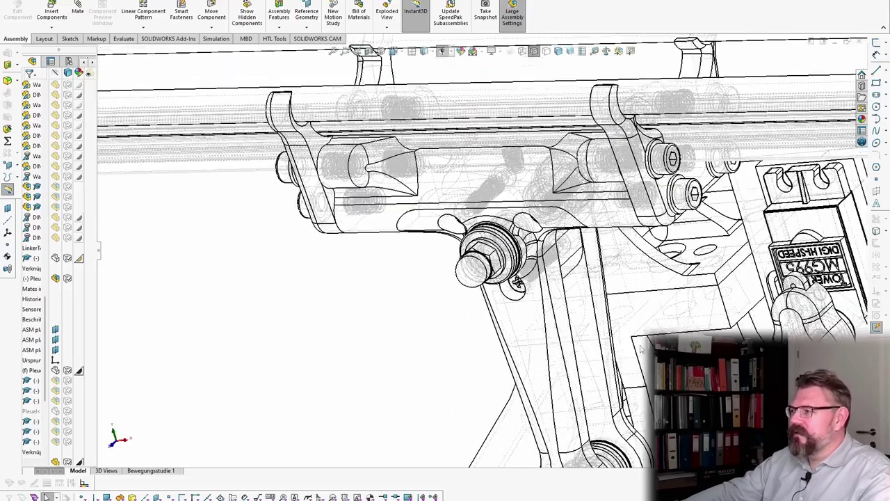
Switch the display to shaded with edges and hide the uppermost M3 x 5 screw on the end stop's outer face
scroll(485, 253, up, 3)
scroll(735, 177, down, 8)
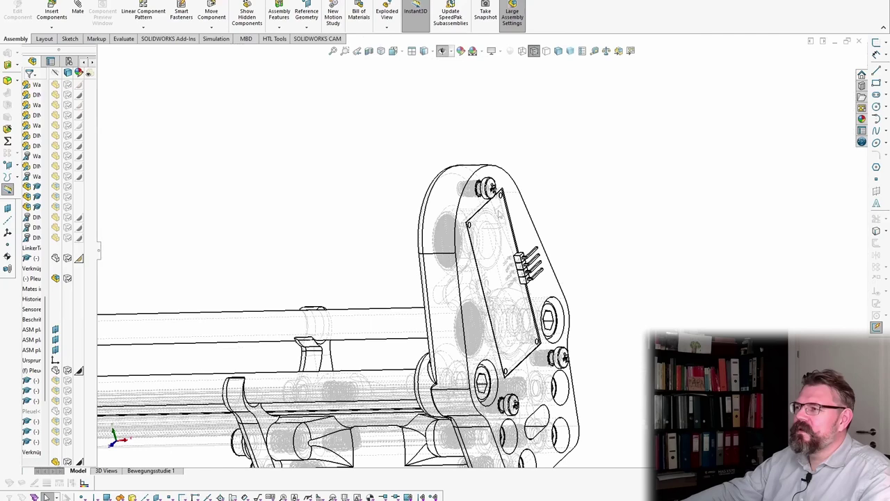
click(558, 52)
scroll(506, 184, down, 4)
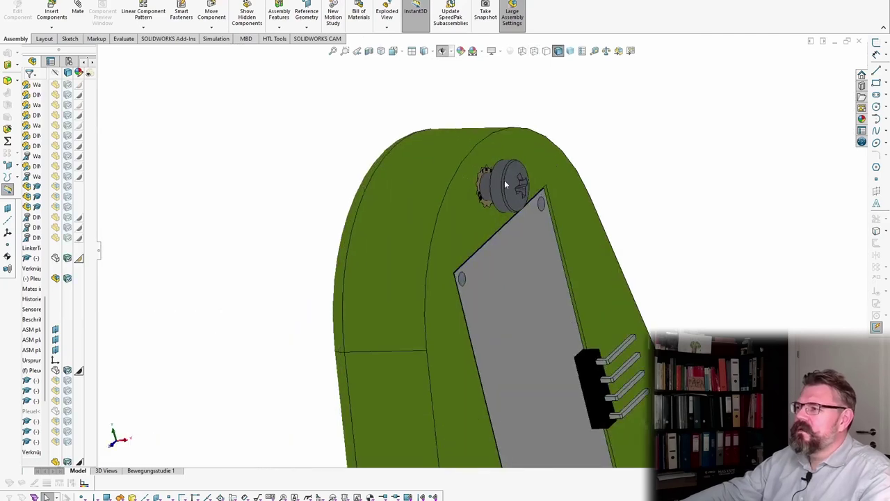
click(507, 179)
right_click(507, 178)
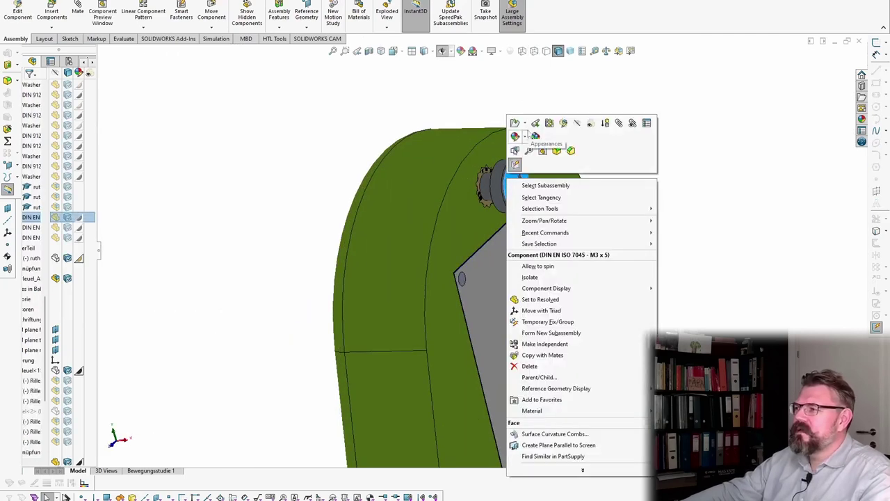
click(591, 124)
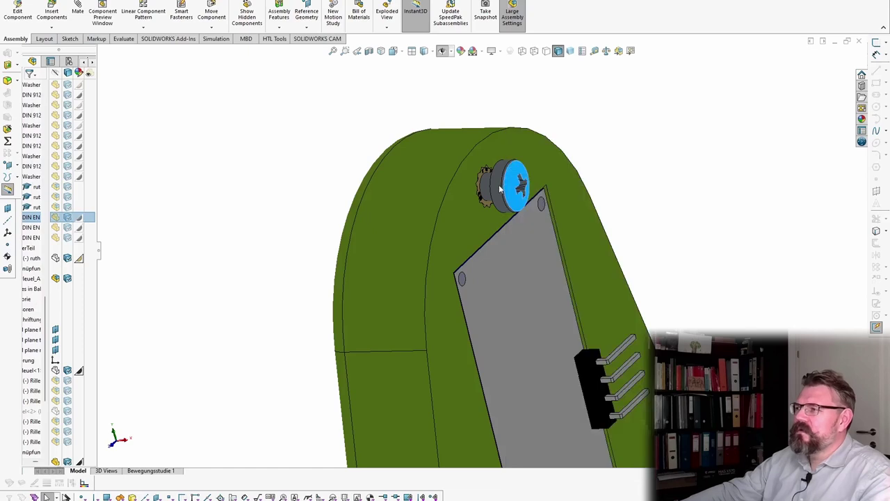
key(Tab)
Examine the threaded insert in the end stop's uncovered screw hole and the sensor board with its pin header
scroll(487, 191, down, 6)
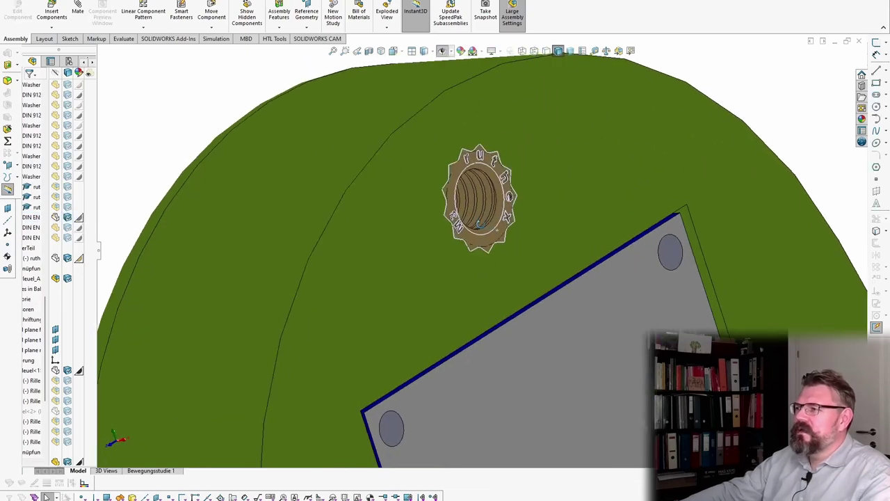
middle_drag(460, 221, 482, 250)
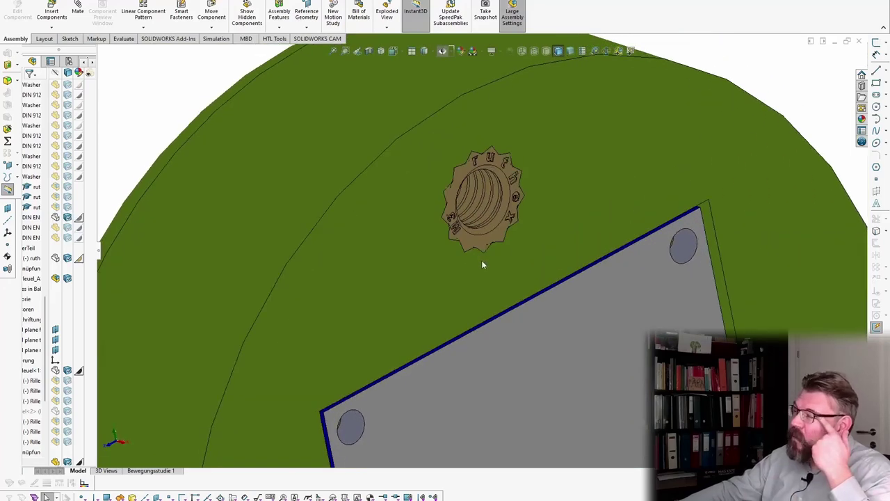
scroll(481, 261, up, 2)
middle_drag(475, 336, 444, 306)
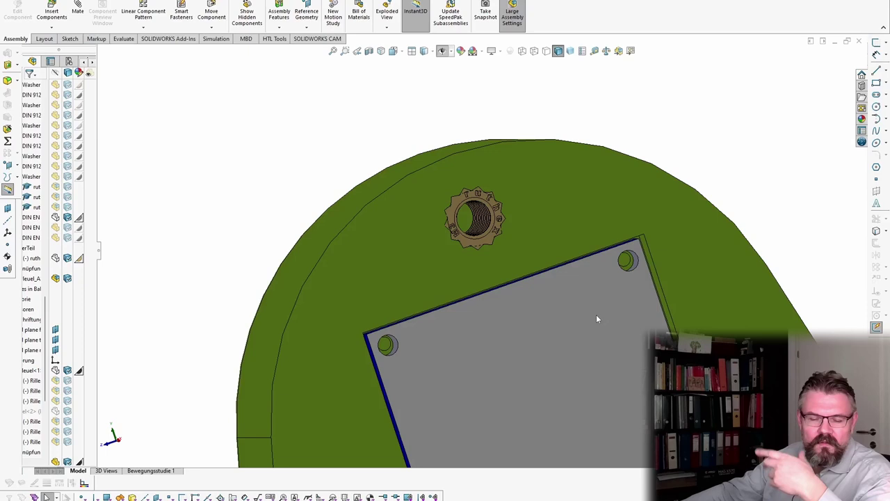
middle_drag(596, 319, 516, 352)
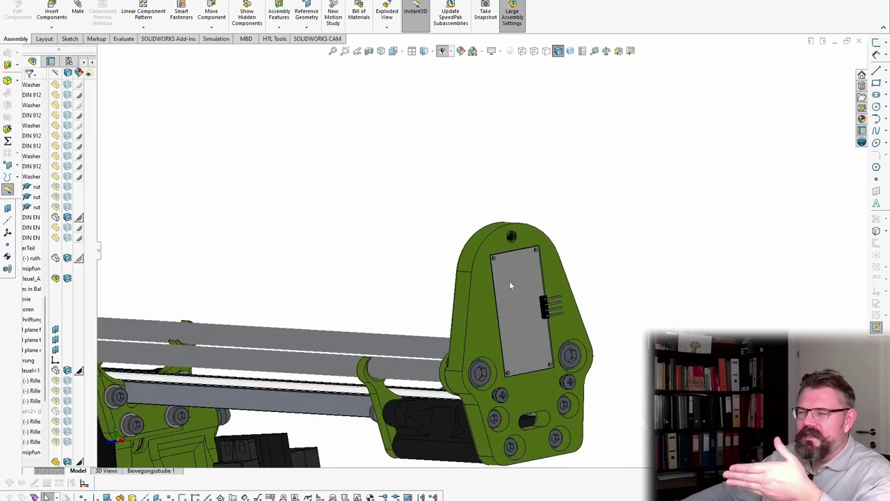
scroll(513, 309, down, 5)
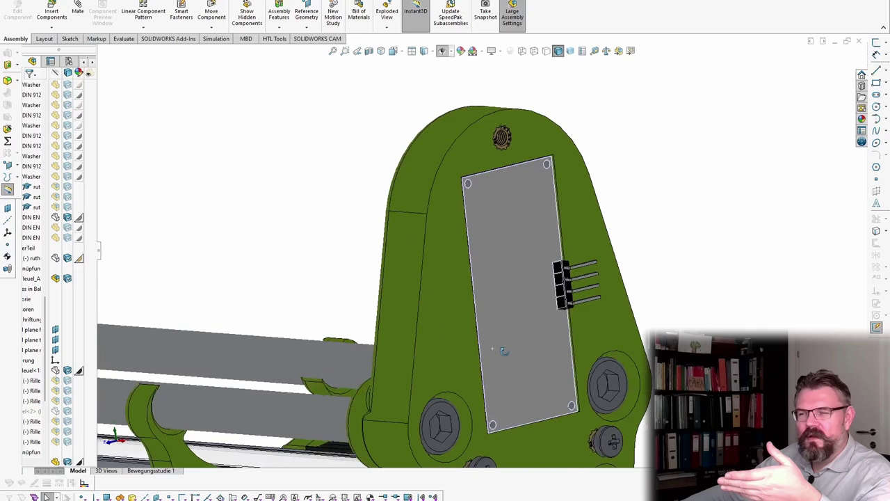
Examine the end stop's inner side with its two round sensor openings, the rail seats and the screwed rail bracket beside it
middle_drag(511, 346, 581, 336)
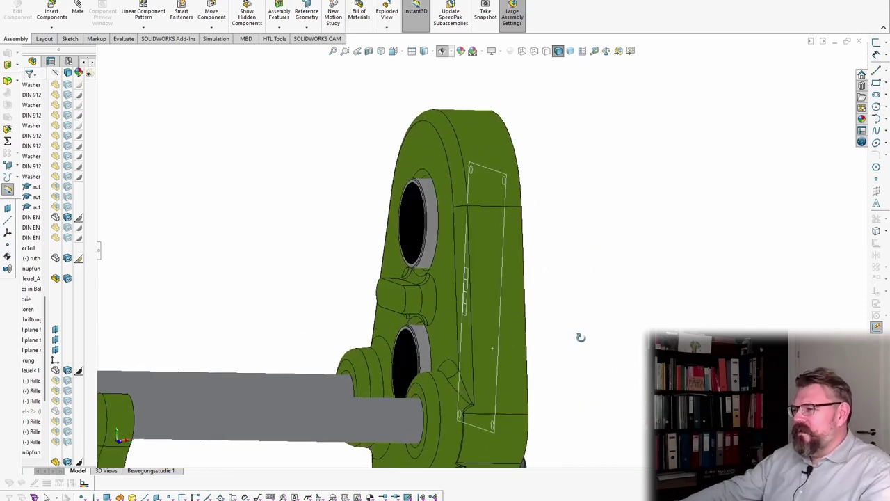
scroll(542, 381, up, 5)
scroll(498, 373, up, 3)
scroll(393, 322, down, 8)
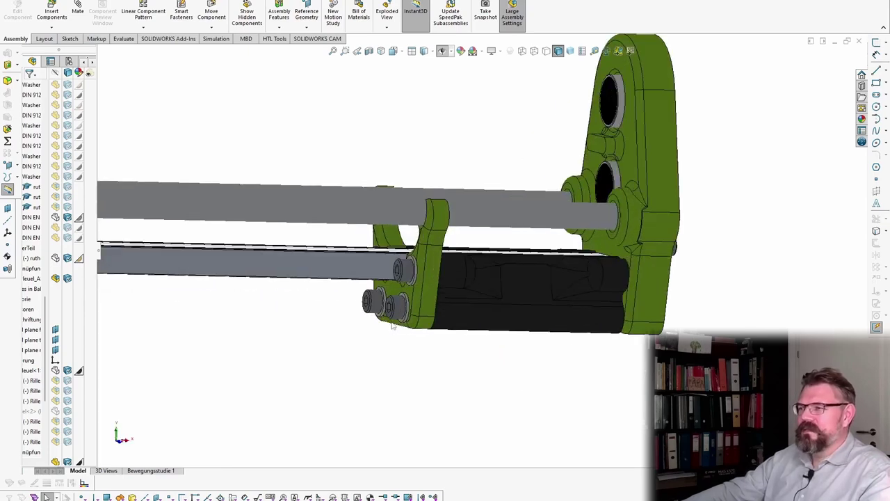
mouse_move(460, 304)
middle_down()
mouse_move(513, 277)
mouse_move(513, 311)
mouse_move(453, 314)
mouse_move(464, 321)
middle_up()
scroll(464, 321, up, 8)
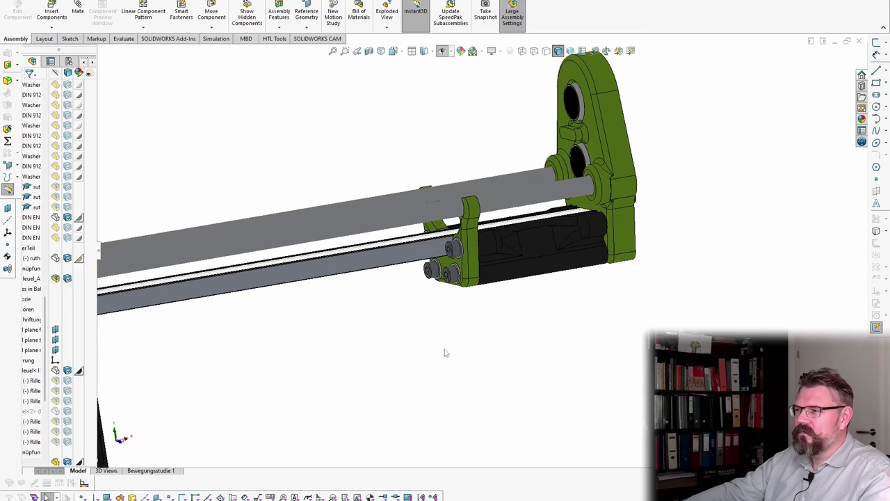
Swing the servo crank by its end screw to tilt the beam both ways and check the motion on the whole assembly
middle_drag(413, 350, 361, 369)
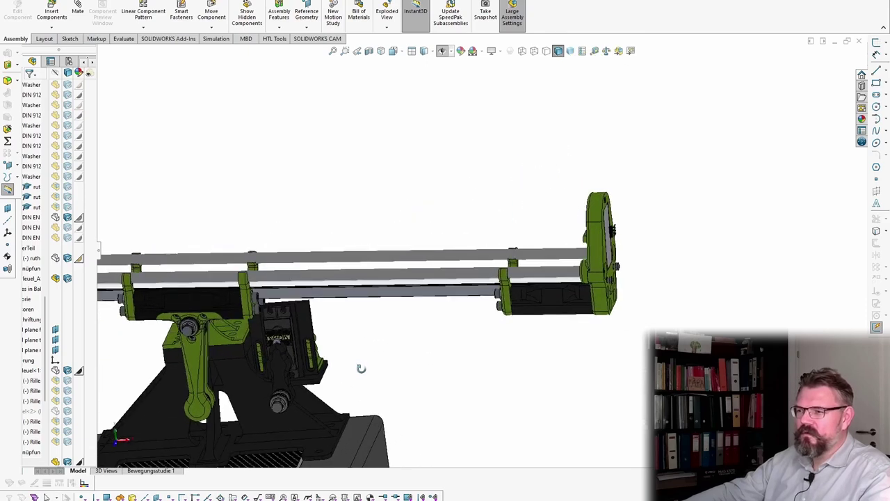
mouse_move(279, 409)
mouse_down()
mouse_move(296, 407)
mouse_move(261, 410)
mouse_move(305, 397)
mouse_move(273, 411)
mouse_move(290, 411)
mouse_up()
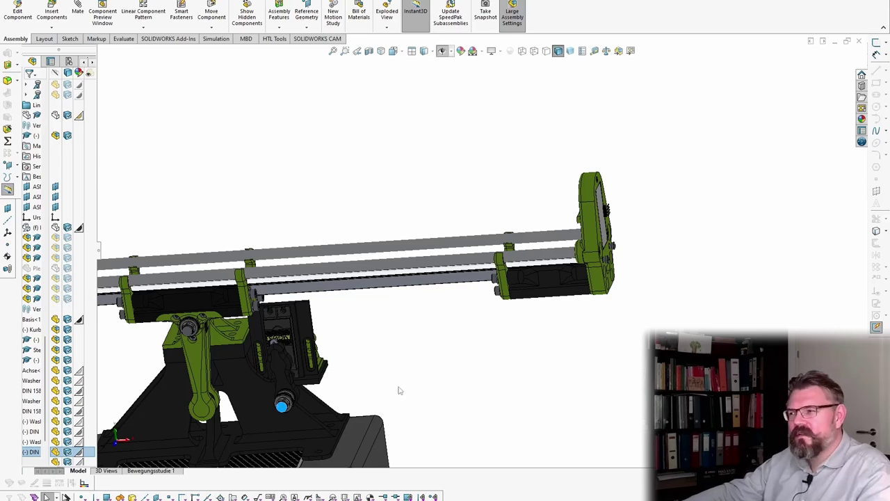
middle_drag(398, 391, 390, 409)
scroll(267, 289, down, 3)
scroll(264, 292, up, 2)
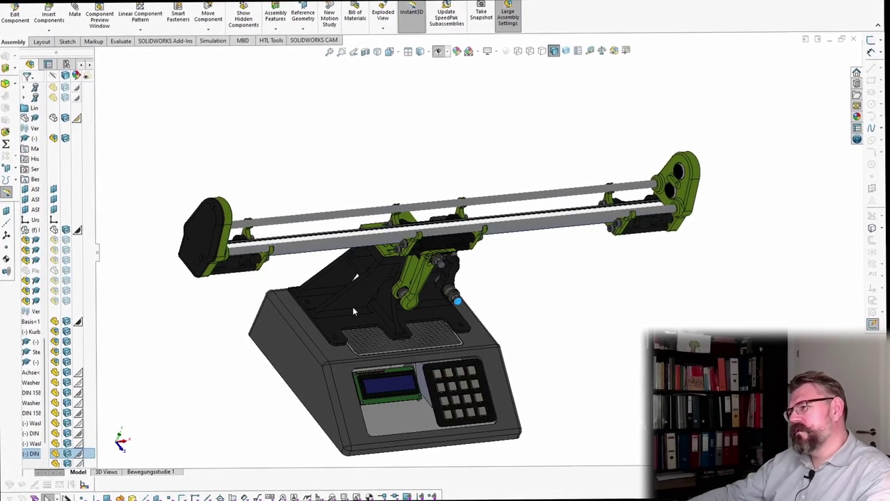
middle_drag(353, 307, 380, 312)
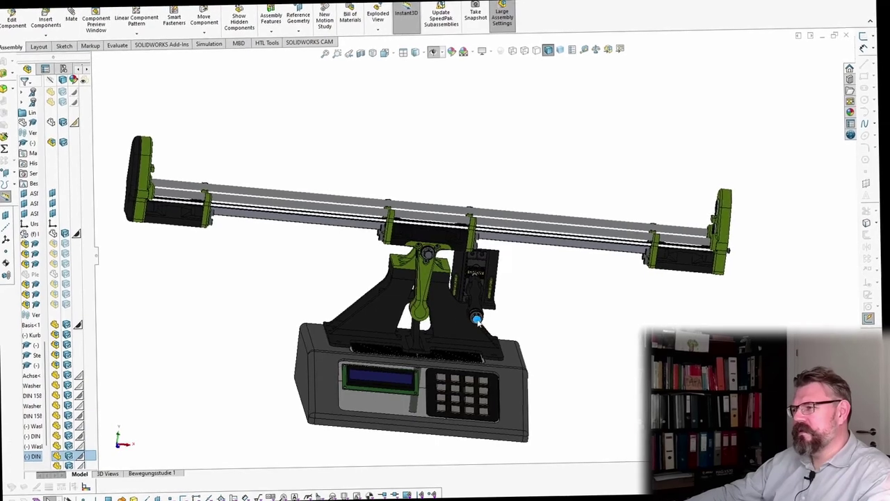
drag(482, 323, 366, 255)
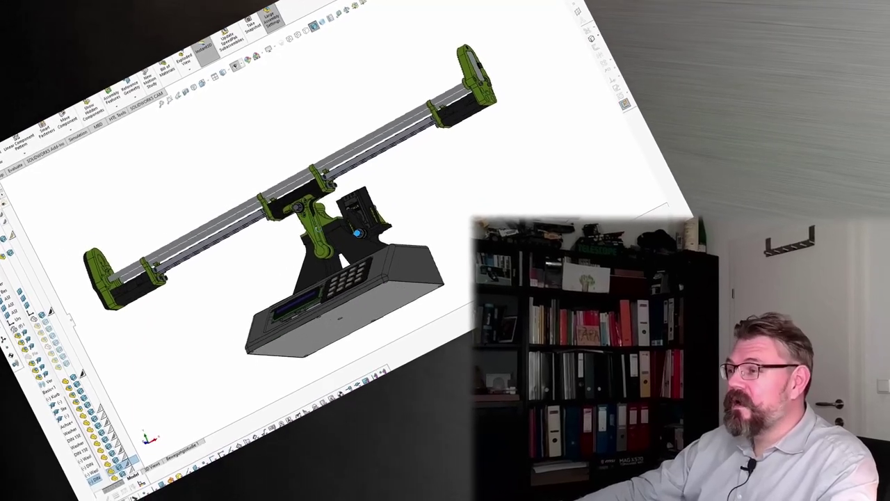